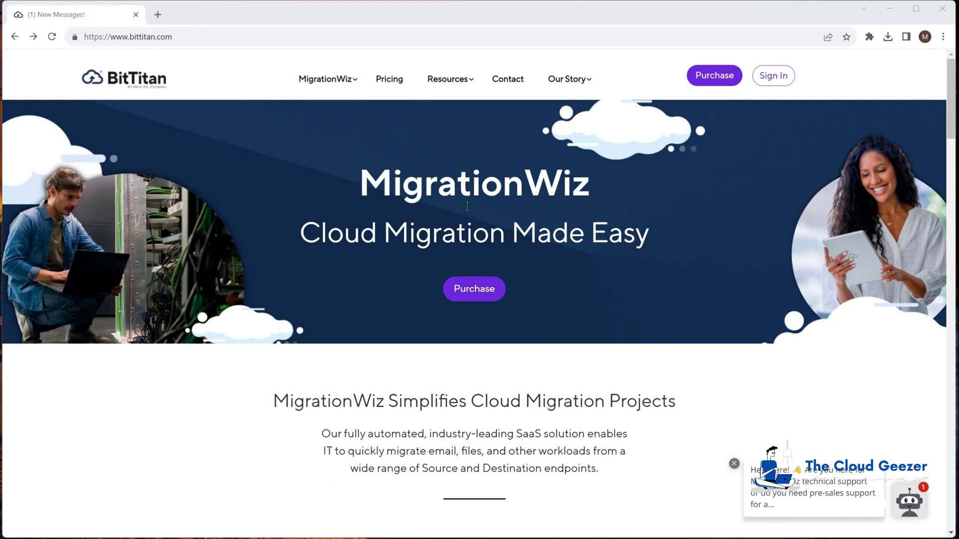
# Open the Automated Outlook Configuration page from the MigrationWiz menu's Scenarios section
pyautogui.moveTo(339, 82)
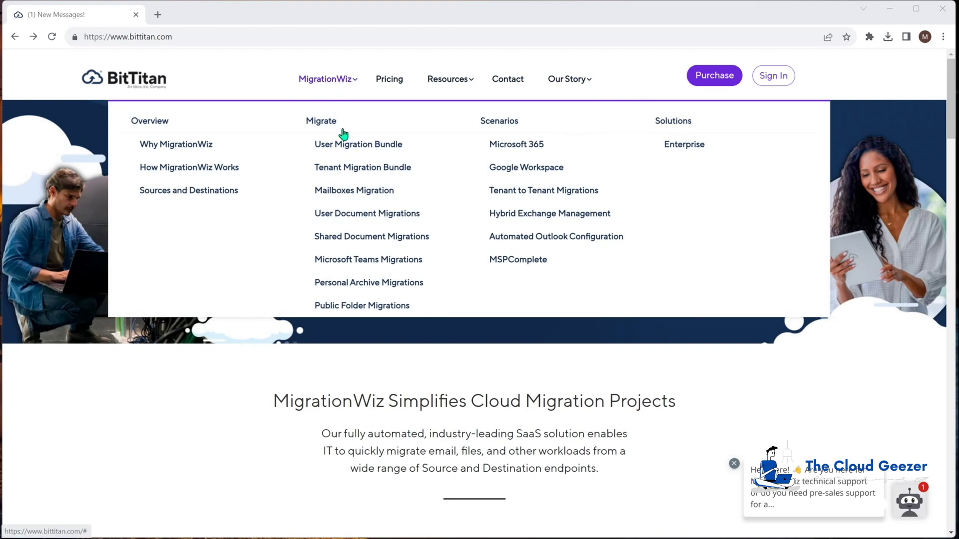
pyautogui.click(560, 238)
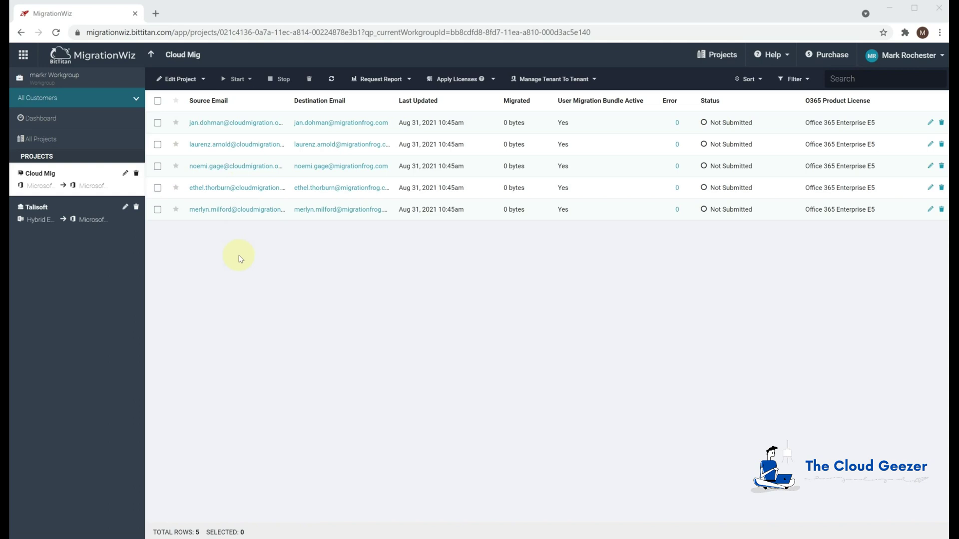
# Launch MSPComplete from the BitTitan app launcher
pyautogui.click(23, 54)
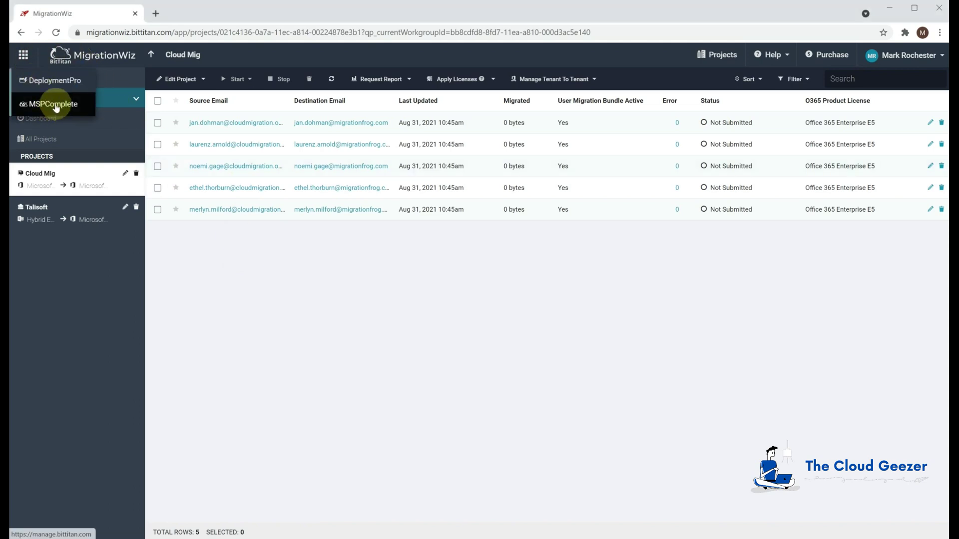
pyautogui.click(56, 107)
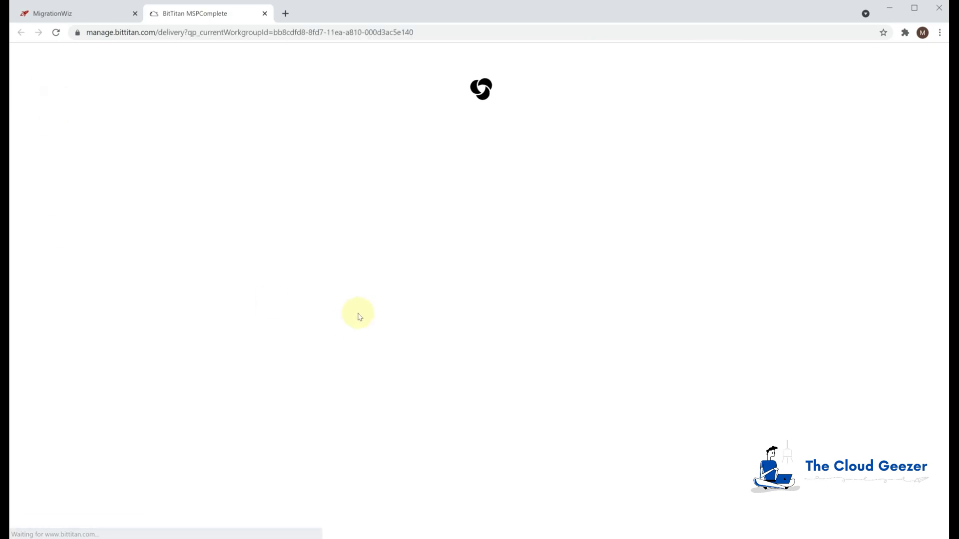
# Review the Cloud Mig customer's five users, then switch to the DeploymentPro module
pyautogui.click(57, 197)
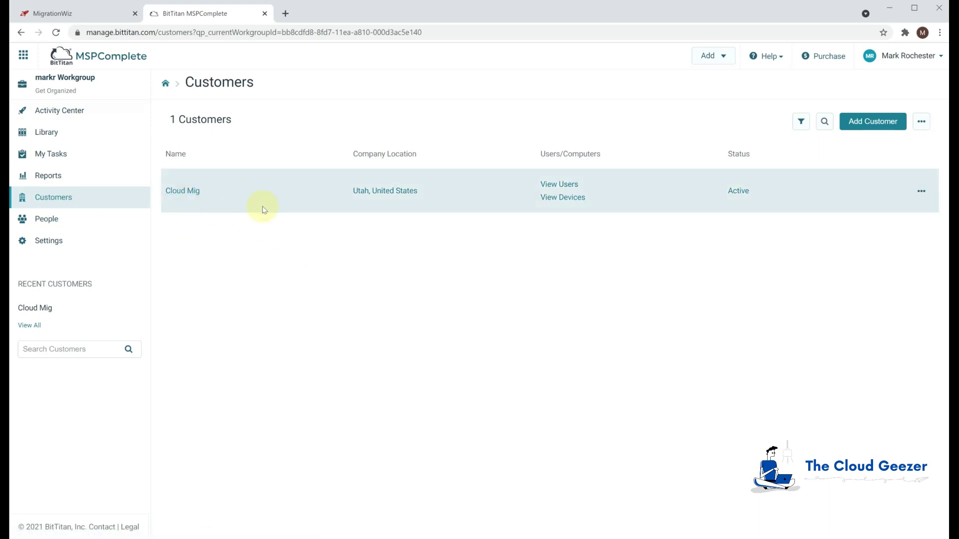
pyautogui.click(192, 192)
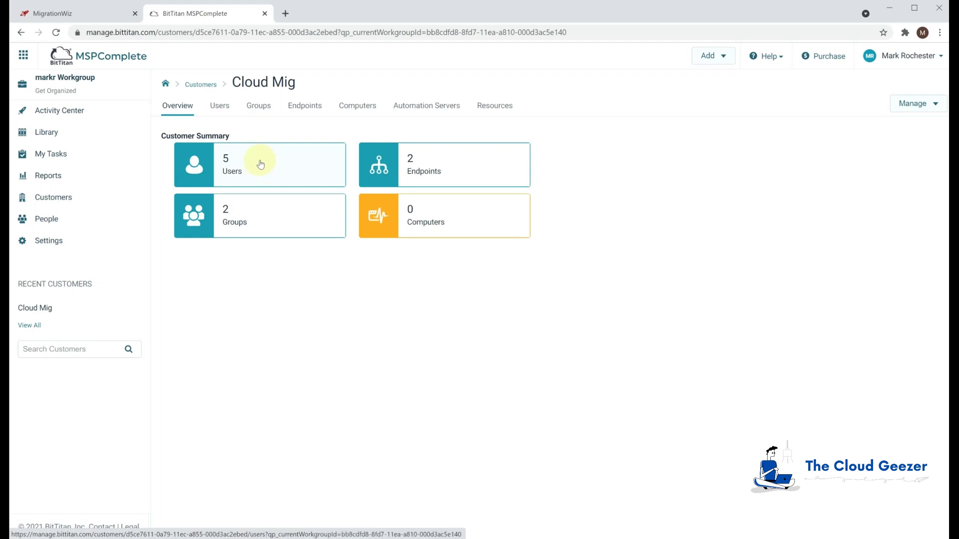
pyautogui.click(260, 164)
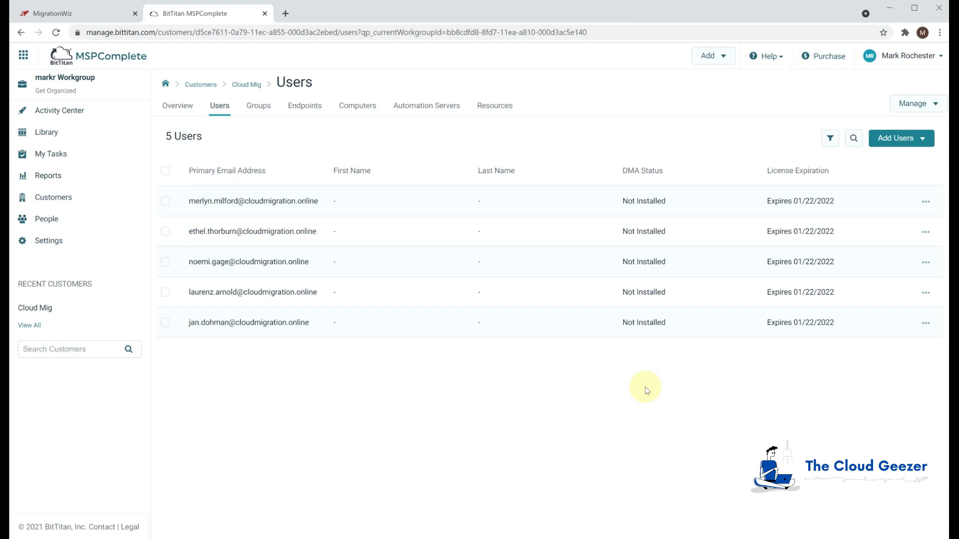
pyautogui.click(24, 54)
pyautogui.click(50, 82)
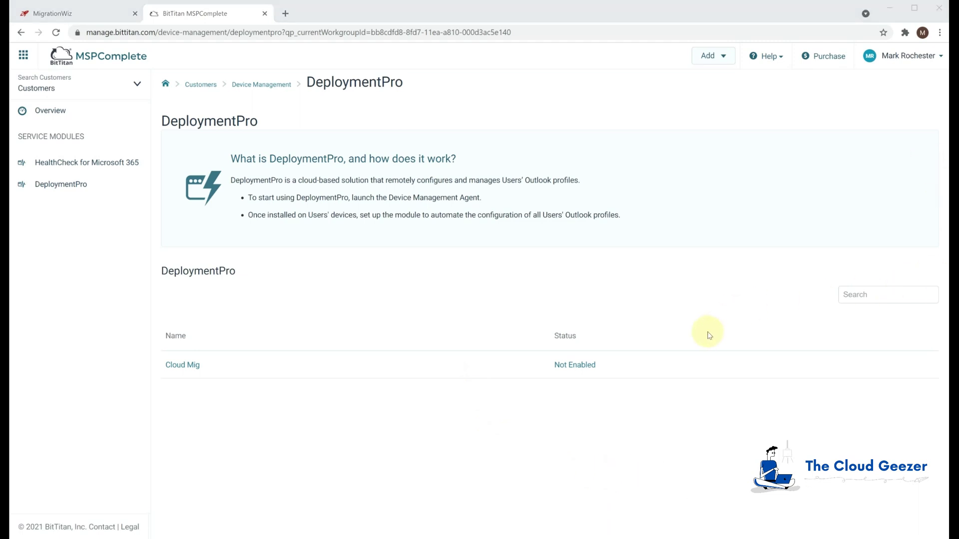
# Open Cloud Mig in DeploymentPro and choose Deploy the DMA Through Email
pyautogui.click(185, 365)
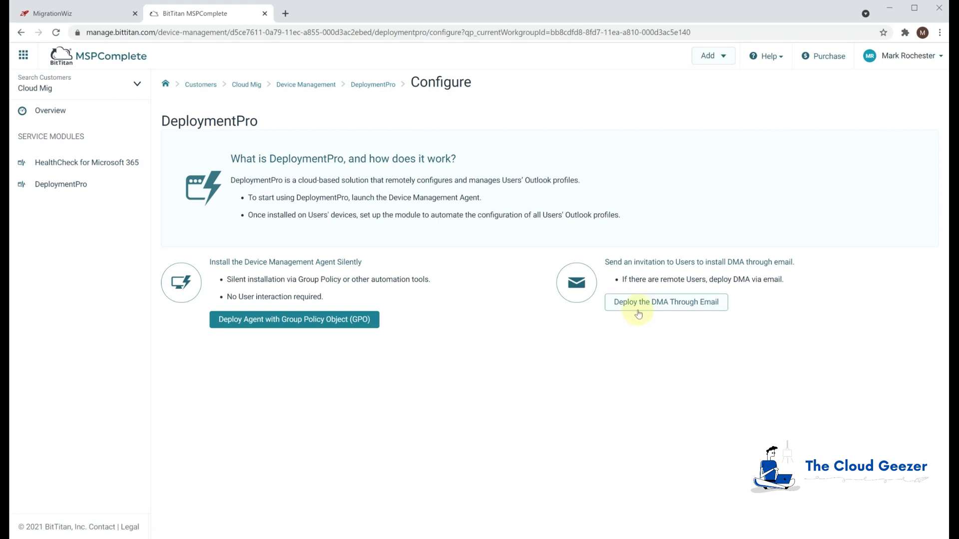
pyautogui.click(670, 302)
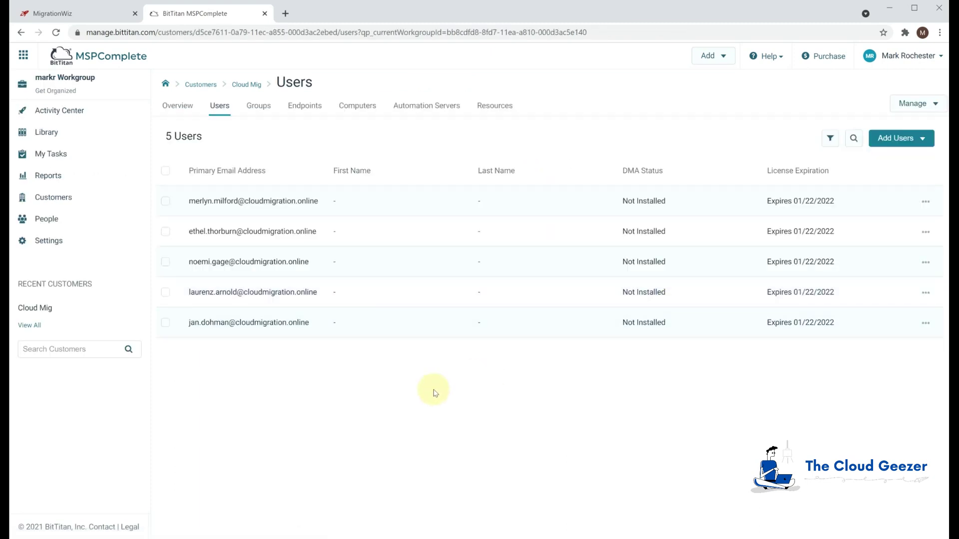
# Select the last user and send the agent invitation email with a reply-to address entered
pyautogui.click(165, 323)
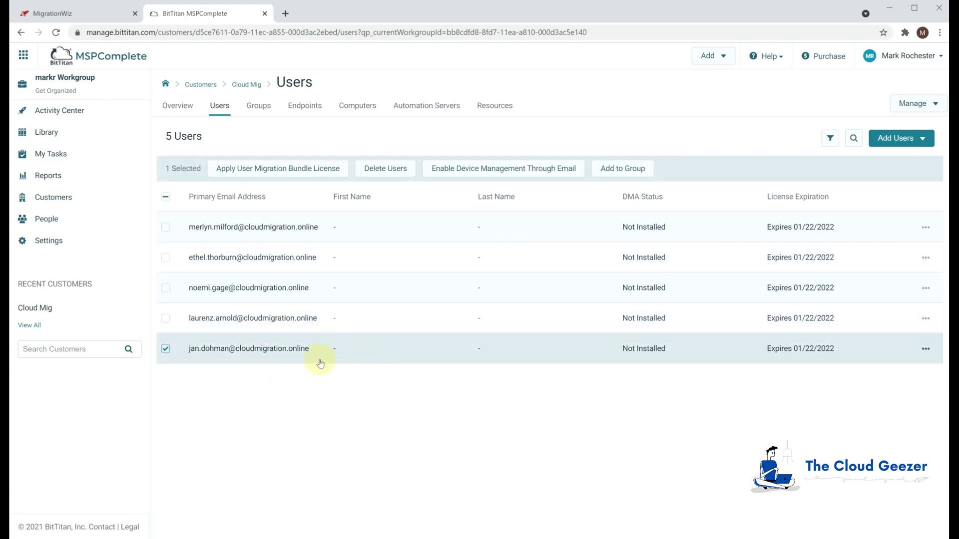
pyautogui.click(482, 172)
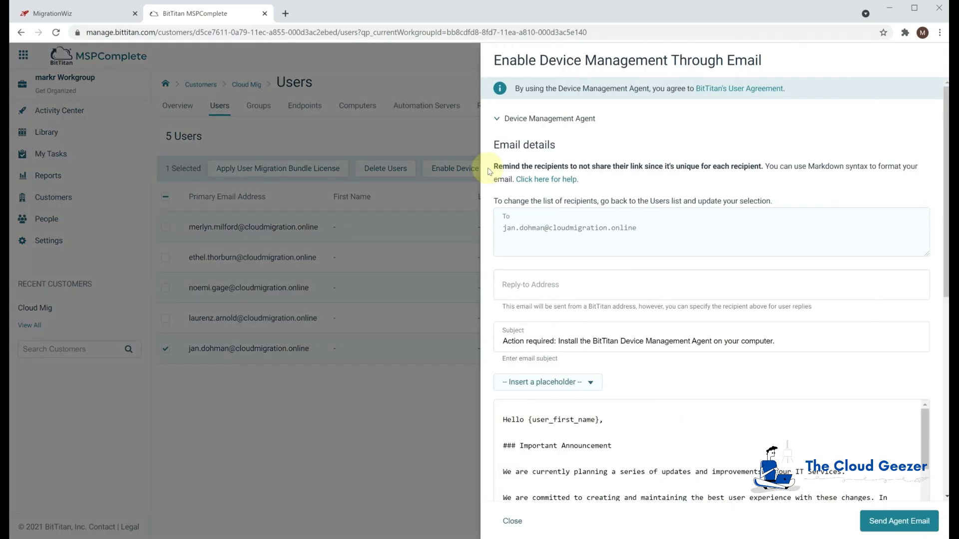
pyautogui.click(584, 288)
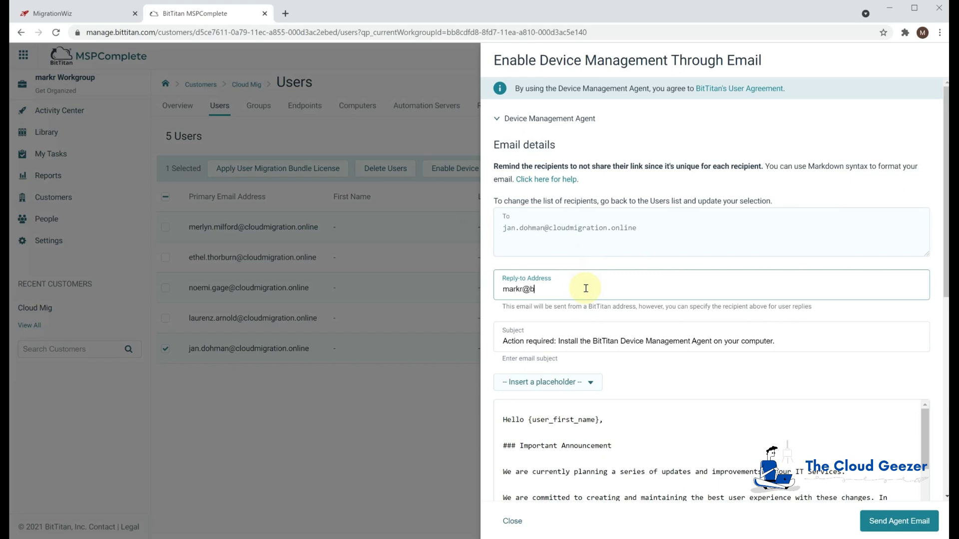
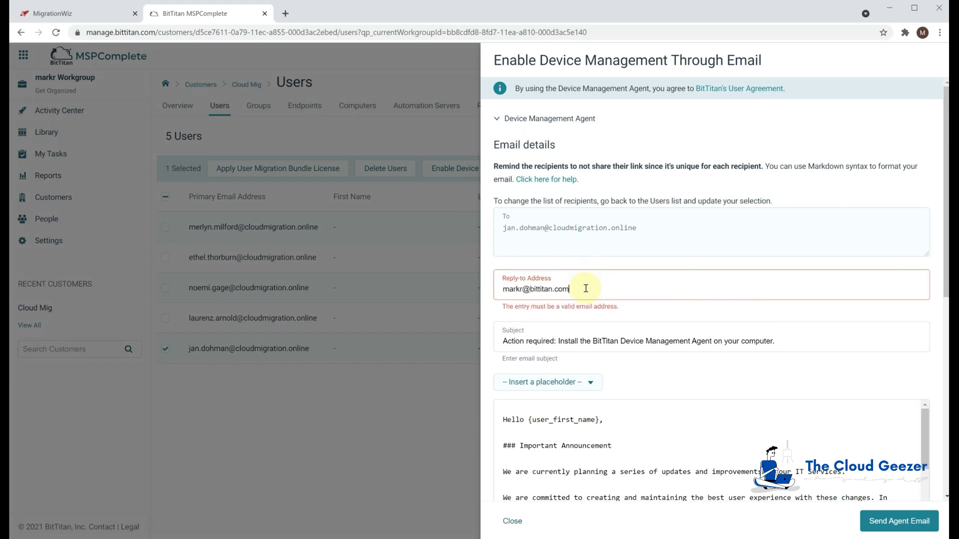
pyautogui.scroll(-5, 598, 394)
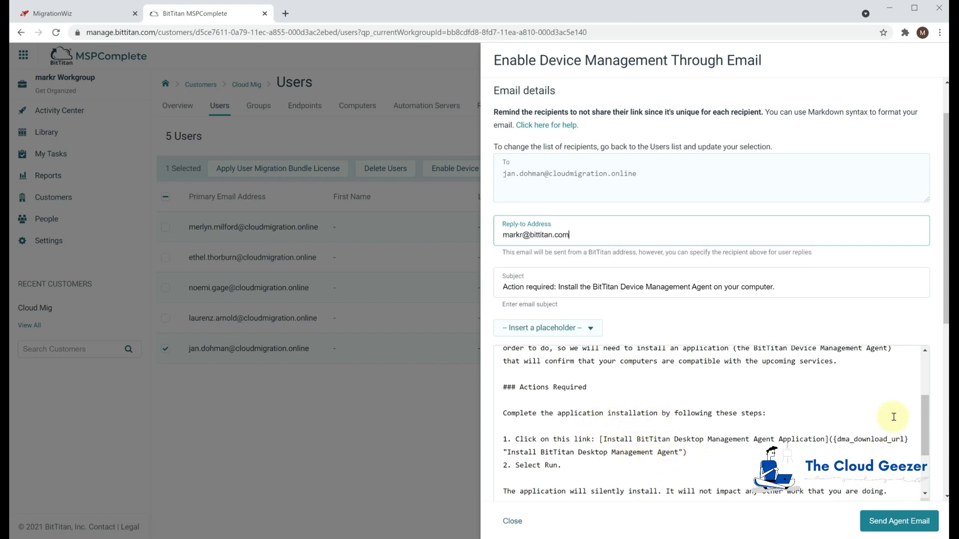
pyautogui.click(920, 427)
pyautogui.scroll(-3, 921, 426)
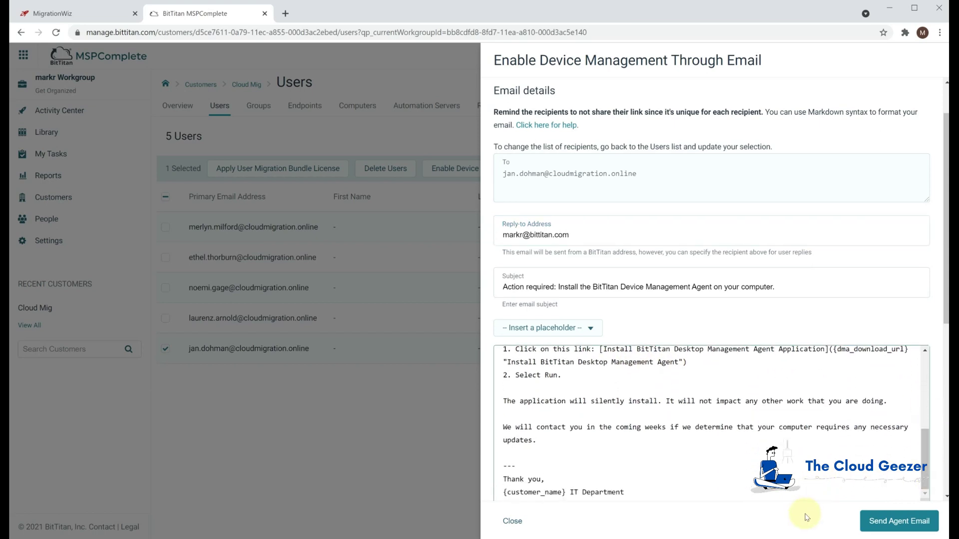
pyautogui.click(908, 528)
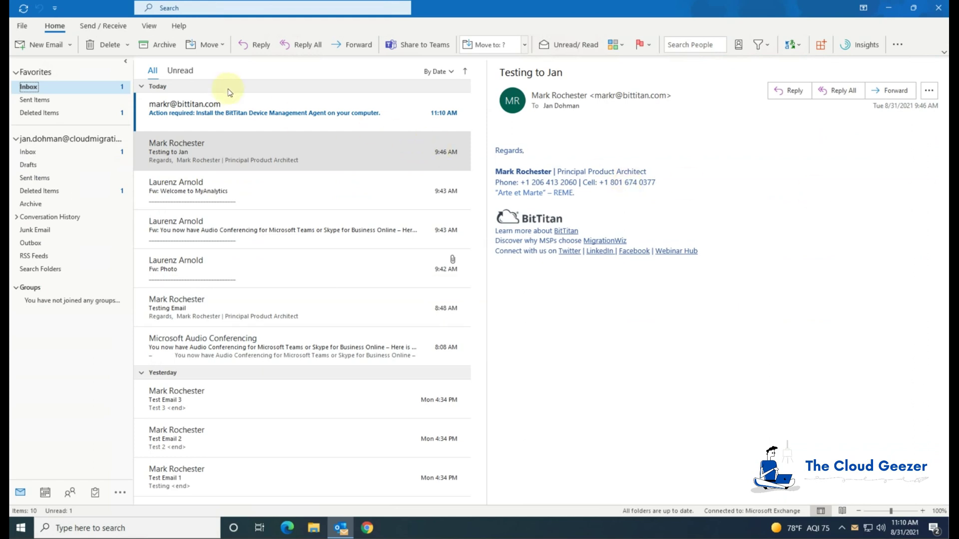
# Open the Action required email and download the BitTitanDMASetup installer through its install link
pyautogui.click(229, 113)
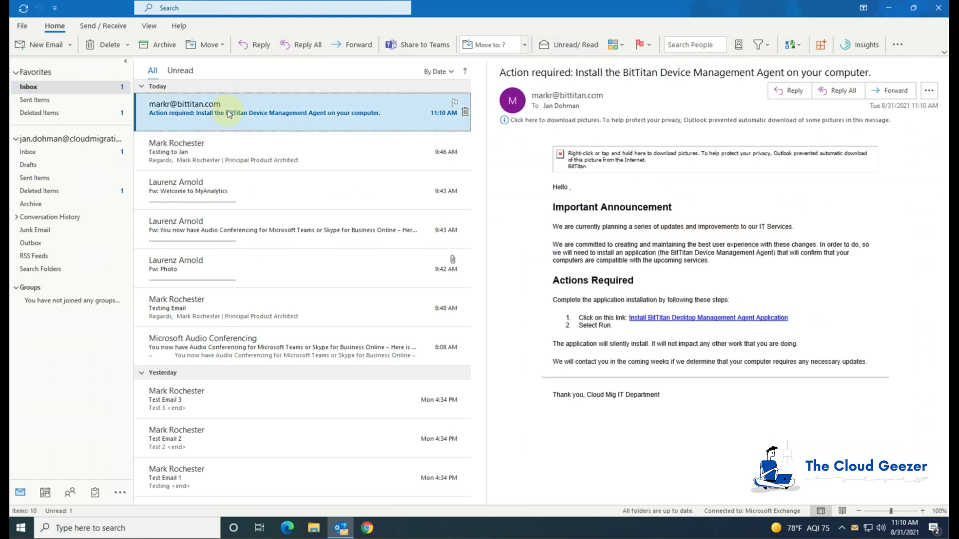
pyautogui.click(668, 324)
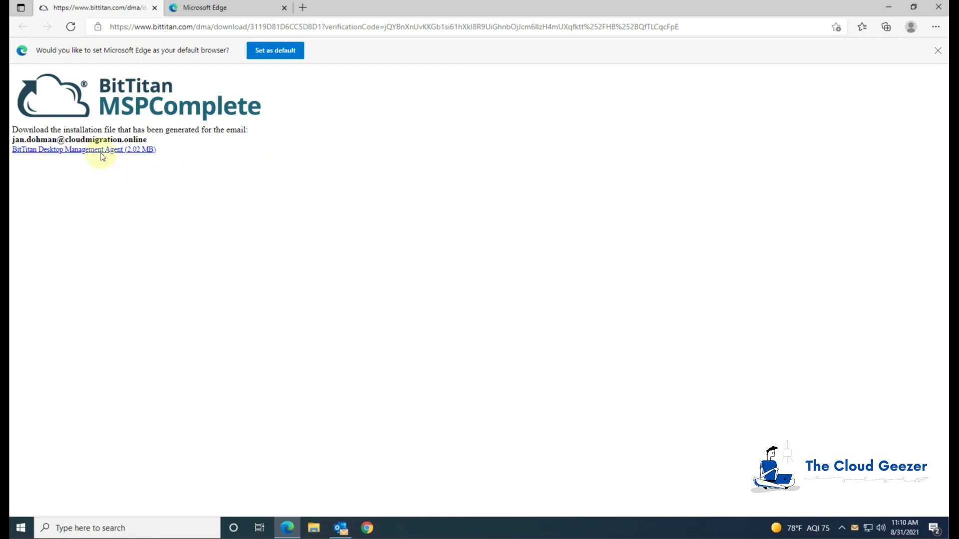
pyautogui.click(101, 155)
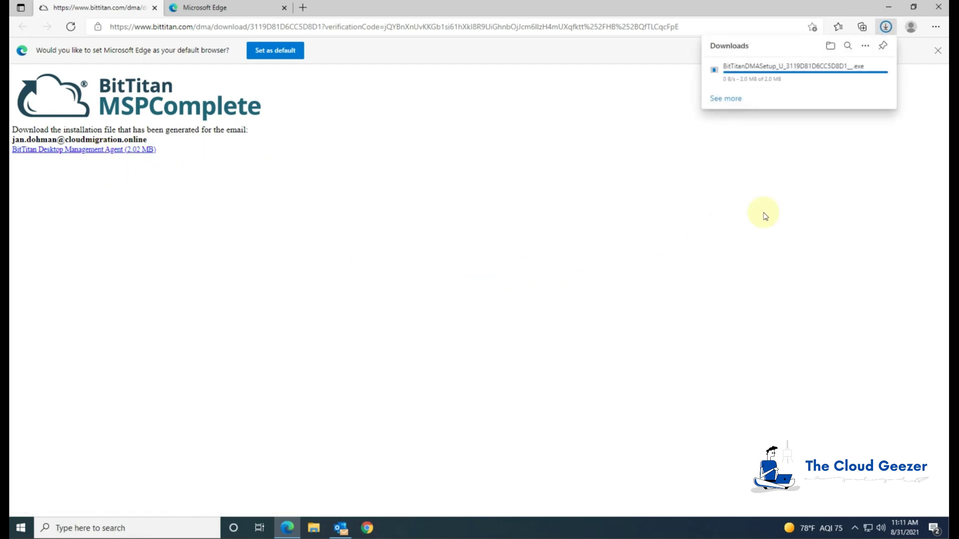
# Run the downloaded agent installer, then minimize Edge to return to Outlook
pyautogui.click(738, 75)
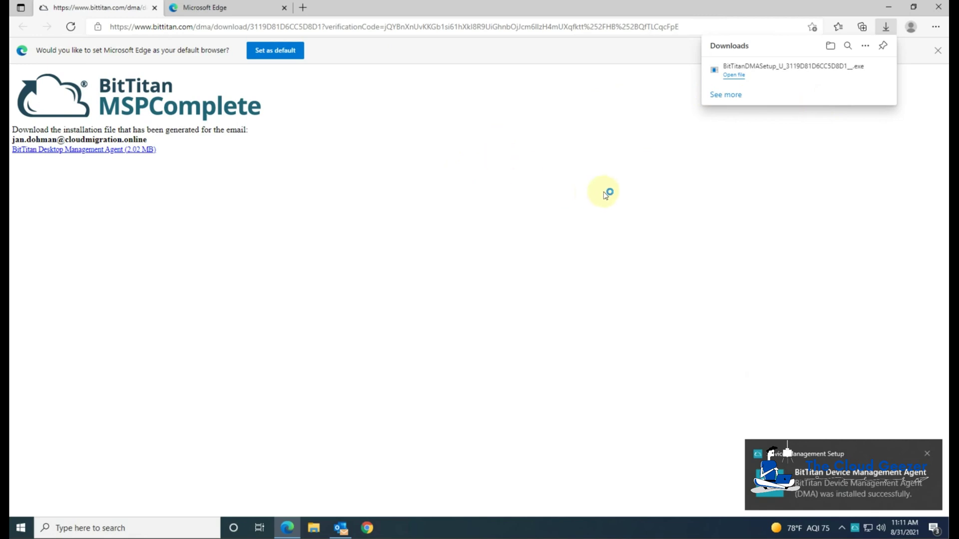
pyautogui.click(891, 10)
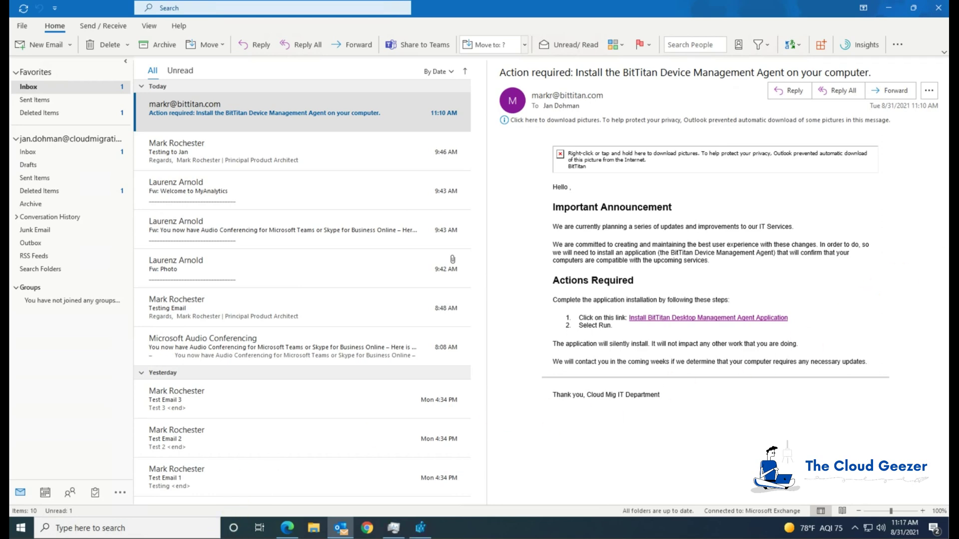
# Open File Explorer and navigate to the user's AppData folder via C:\Users
pyautogui.click(314, 528)
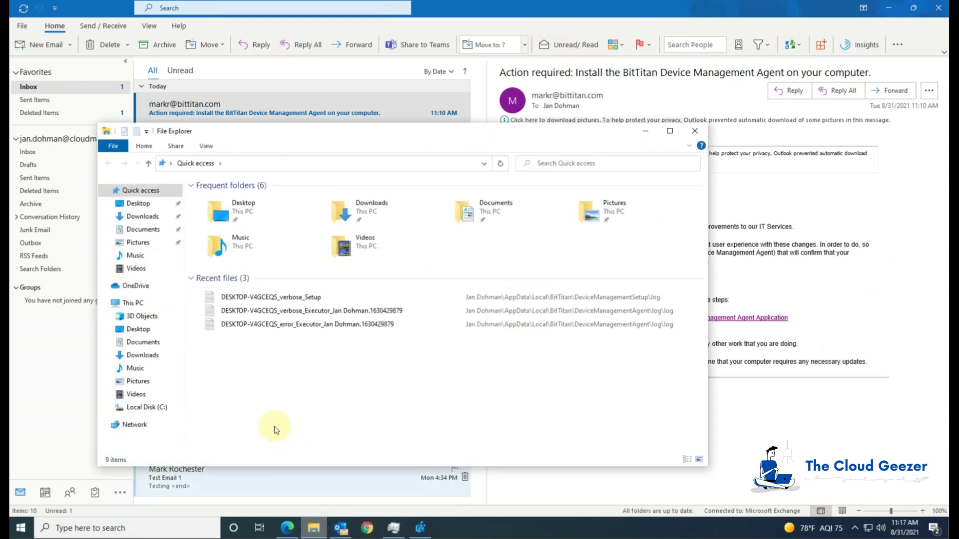
pyautogui.click(160, 408)
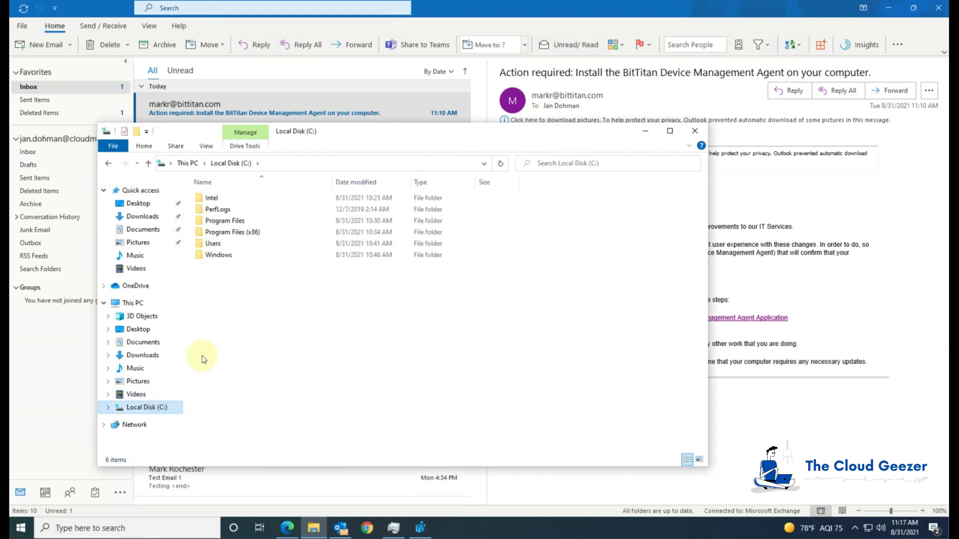
pyautogui.doubleClick(244, 244)
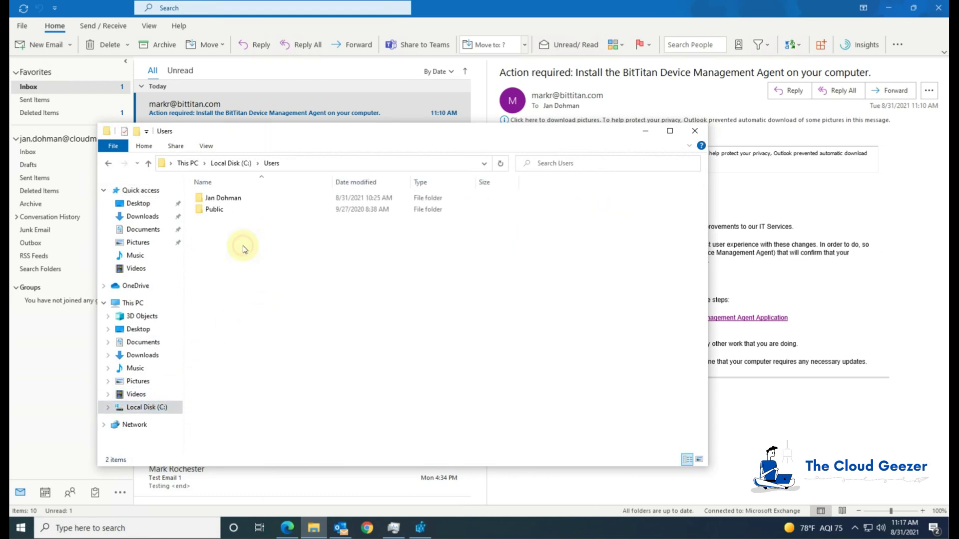
pyautogui.doubleClick(244, 200)
pyautogui.click(378, 165)
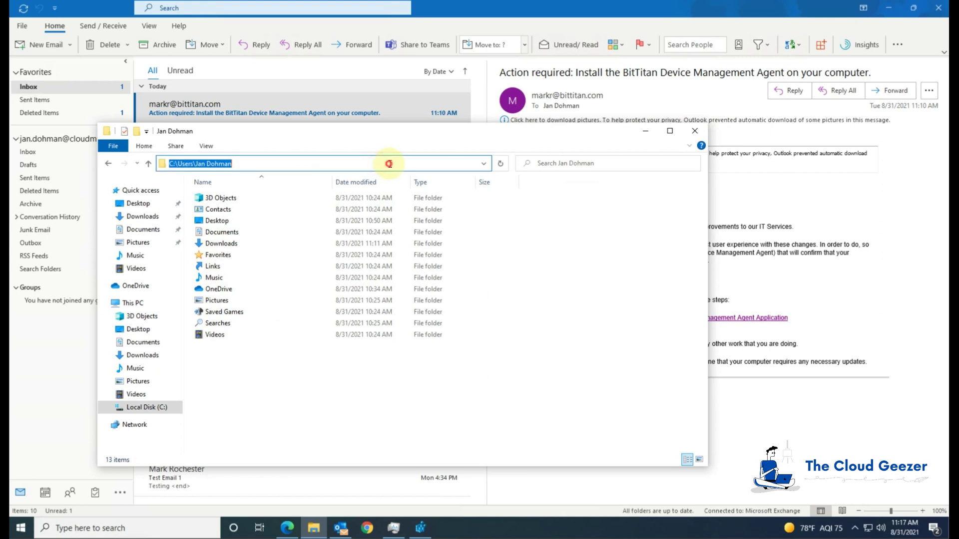
pyautogui.click(384, 164)
pyautogui.write('\\appdata')
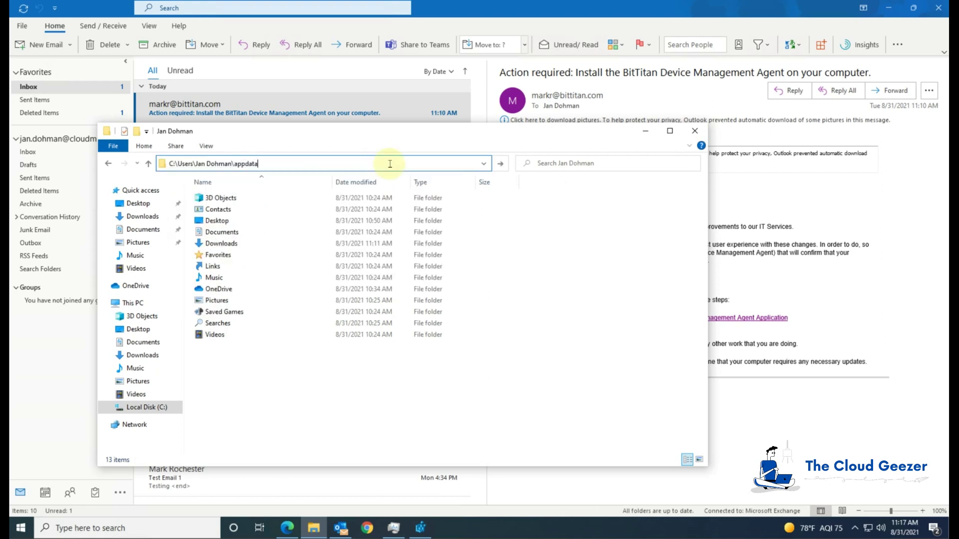
pyautogui.press('Return')
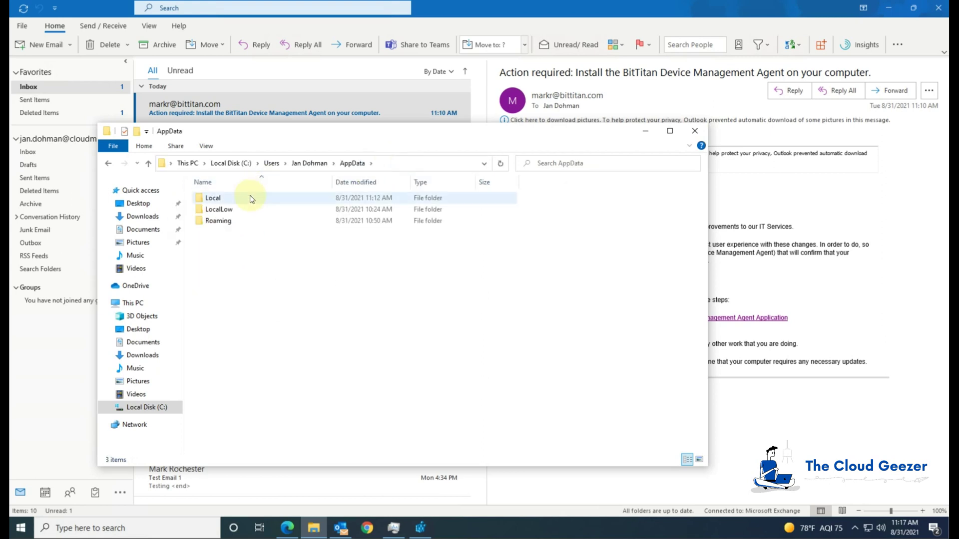
# Browse Local\BitTitan\DeviceManagementAgent and its log\log folders, ending back in DeviceManagementAgent
pyautogui.doubleClick(251, 200)
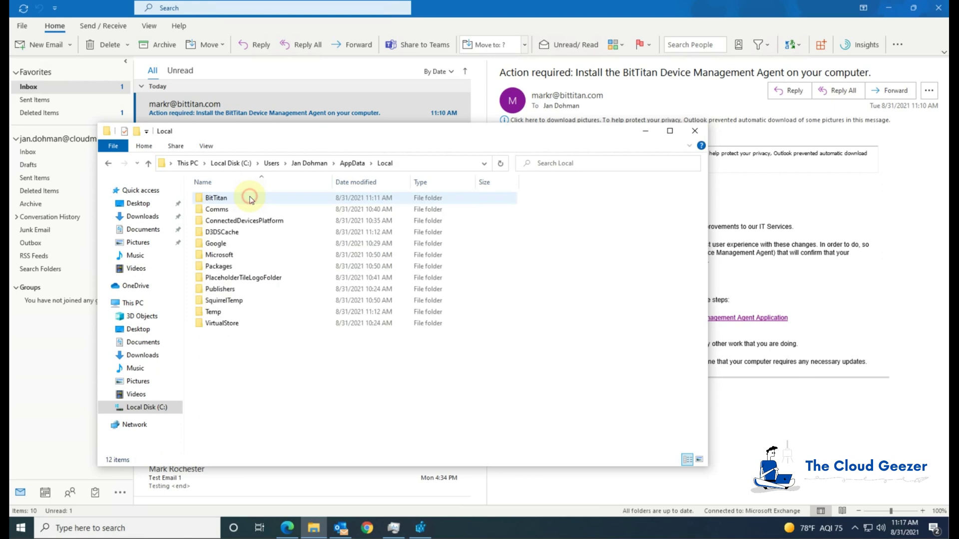
pyautogui.doubleClick(216, 199)
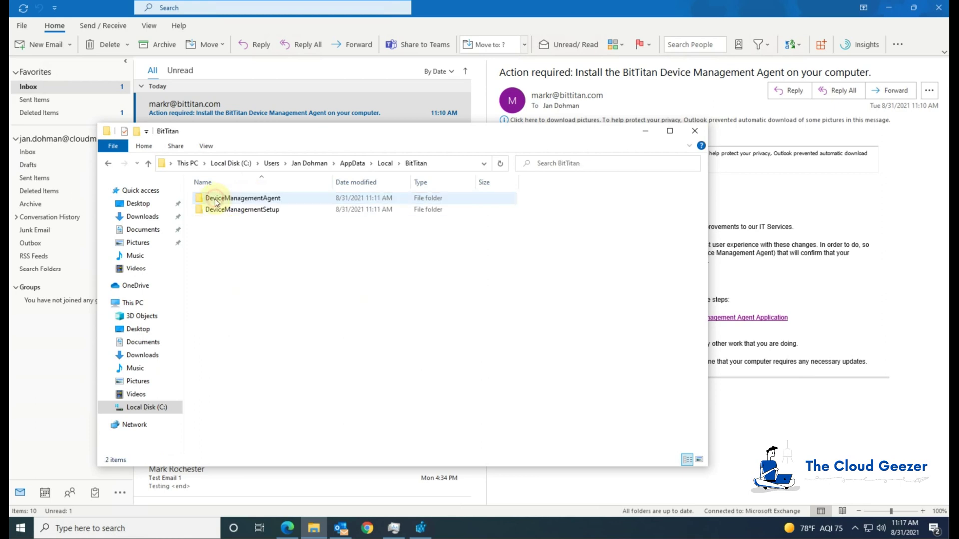
pyautogui.doubleClick(258, 201)
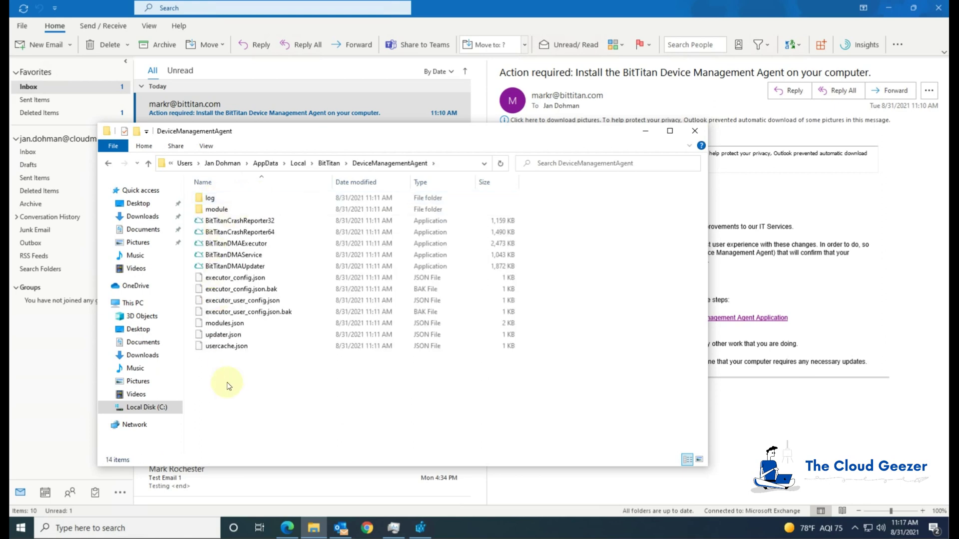
pyautogui.doubleClick(221, 199)
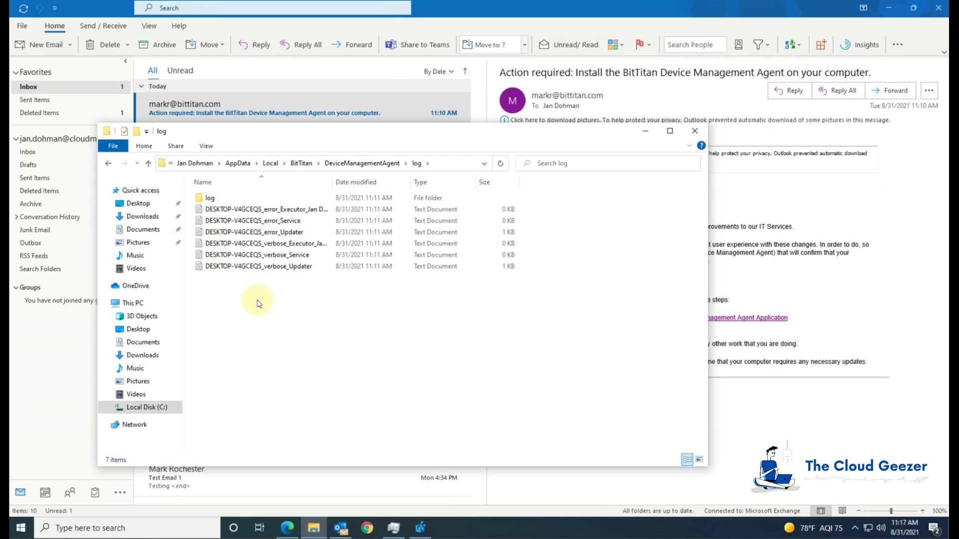
pyautogui.doubleClick(230, 197)
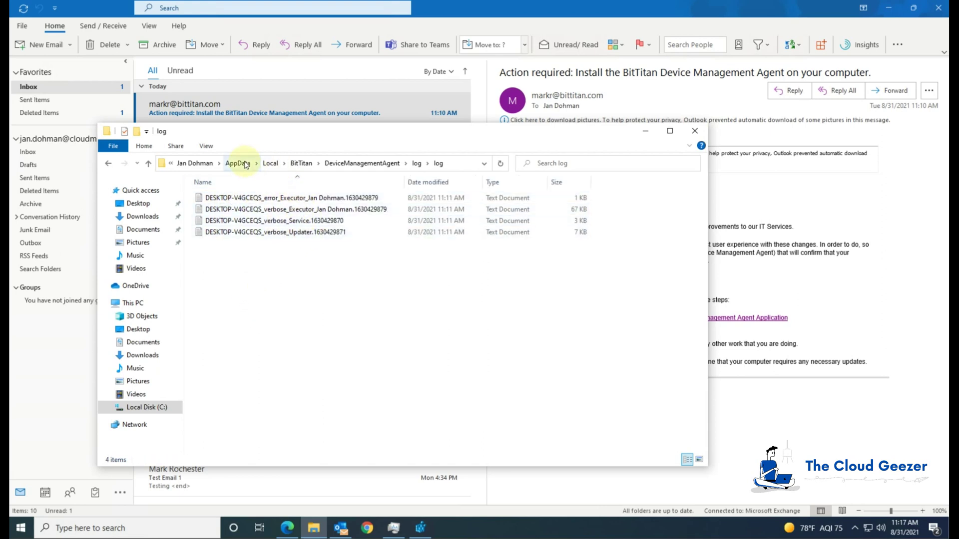
pyautogui.click(302, 163)
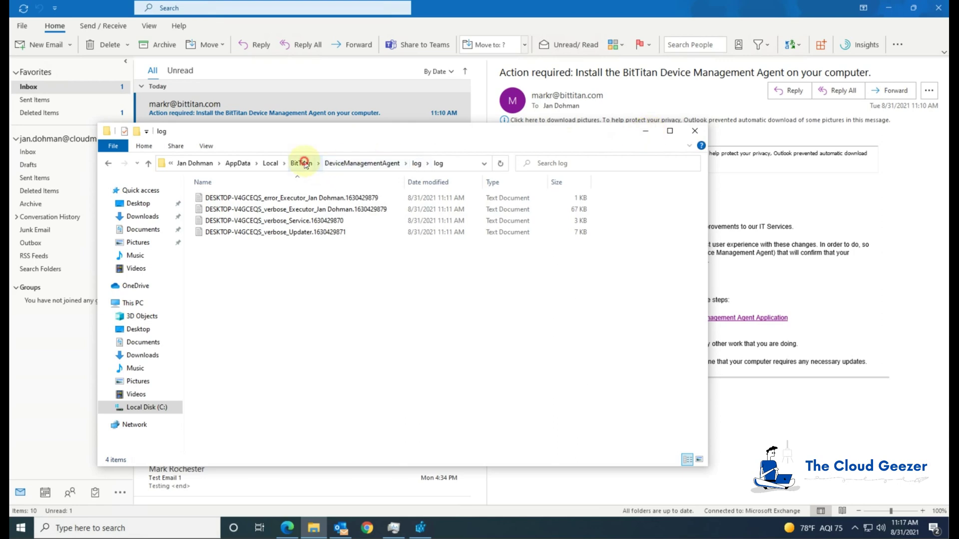
pyautogui.doubleClick(282, 207)
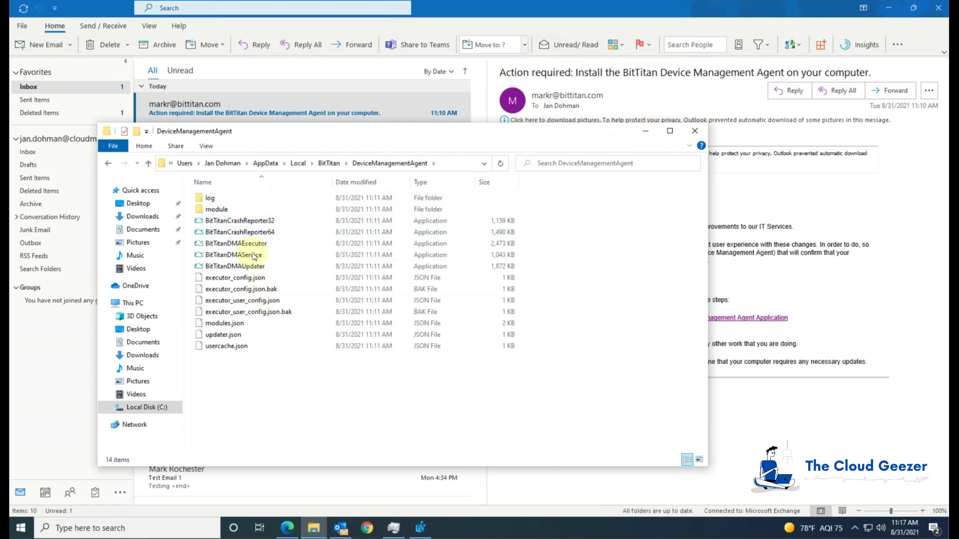
# Minimize Explorer and restore Registry Editor at the Run key showing the BitTitanDMA entry
pyautogui.click(645, 132)
pyautogui.click(421, 530)
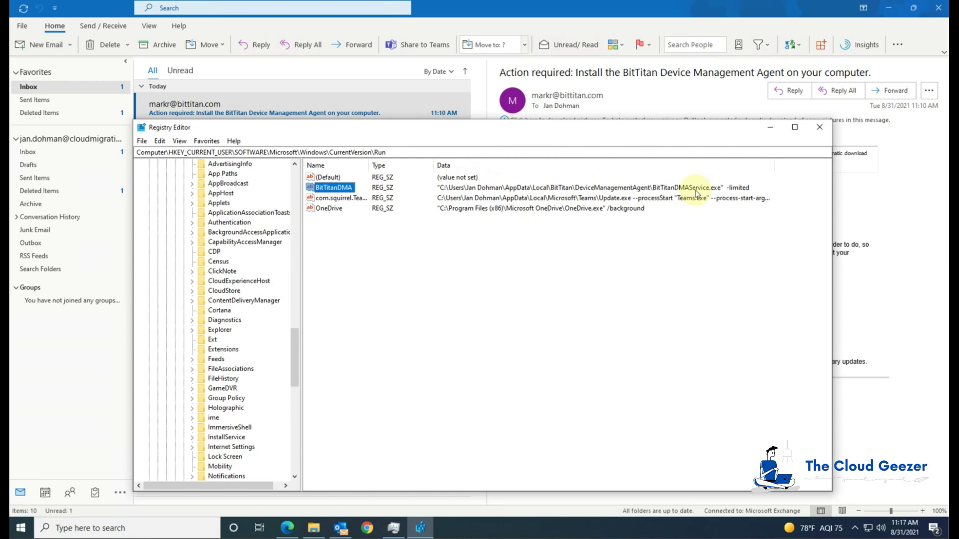
# Check the Device Management agent processes in Task Manager, then minimize it
pyautogui.click(770, 128)
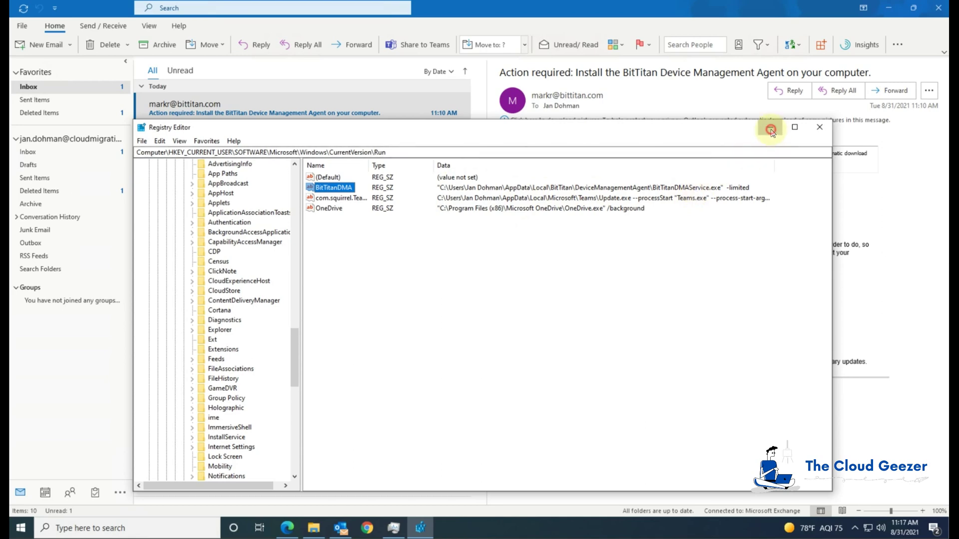
pyautogui.click(394, 528)
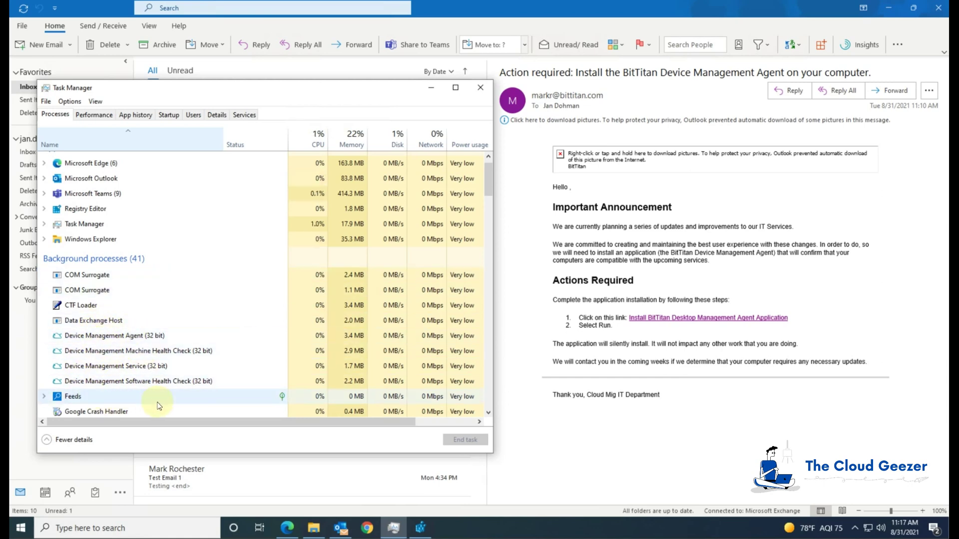
pyautogui.click(430, 89)
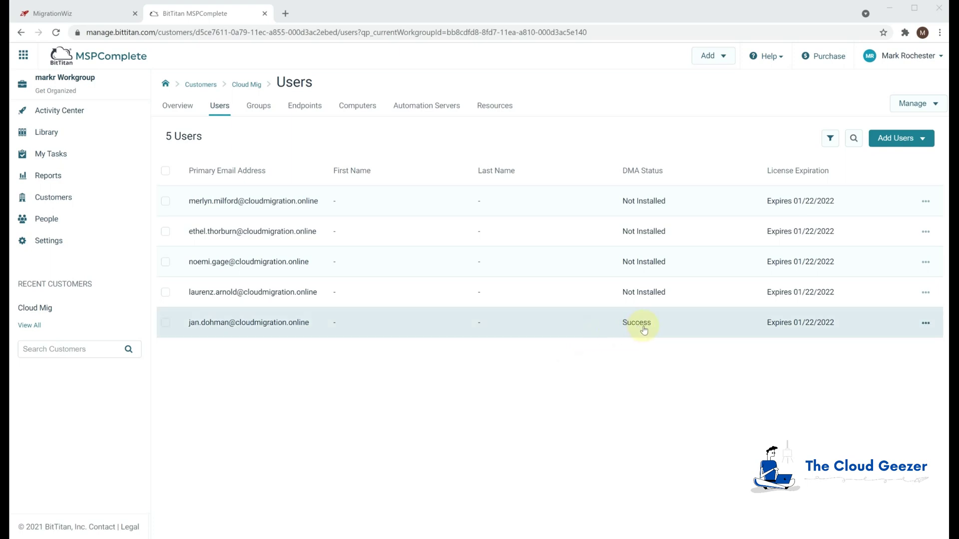
# Open the DeploymentPro module from the BitTitan apps and select Cloud Mig to configure
pyautogui.click(24, 55)
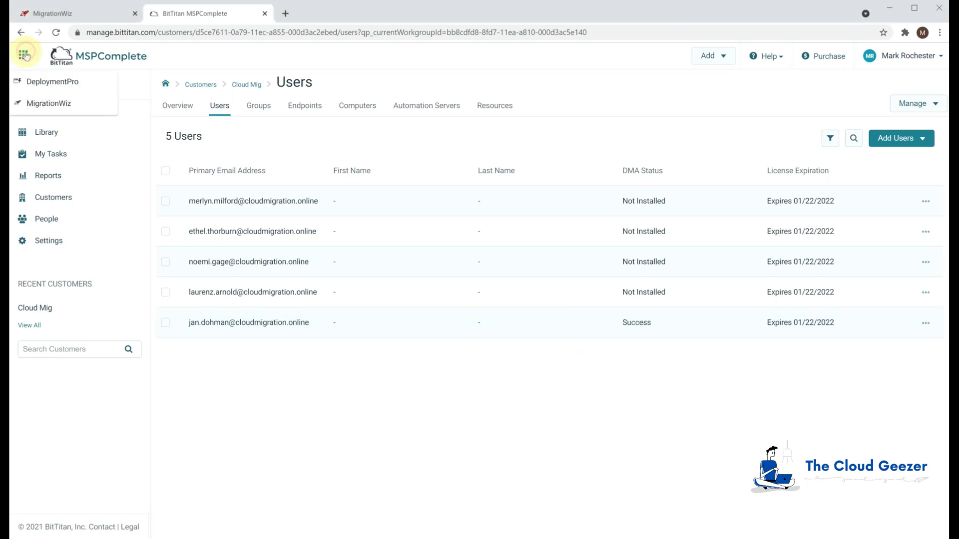
pyautogui.click(54, 82)
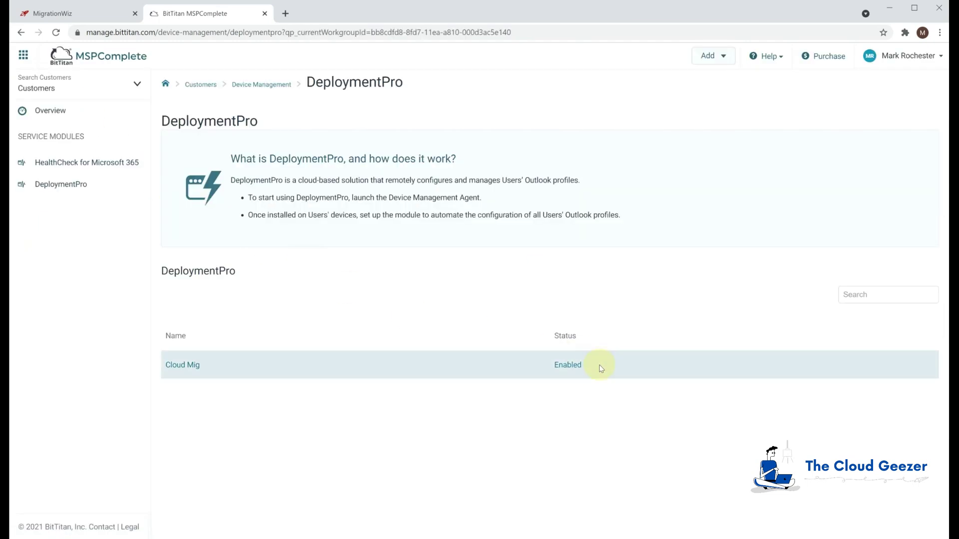
pyautogui.click(185, 366)
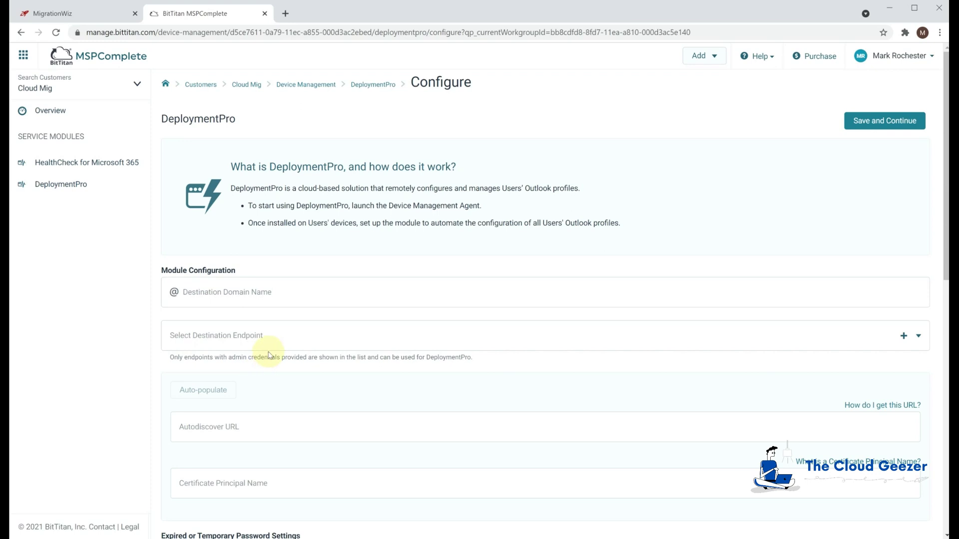
# Enter destination domain migrationfrog.com and choose the [Microsoft 365] MigFrog - M365 destination endpoint
pyautogui.click(291, 291)
pyautogui.write('mig')
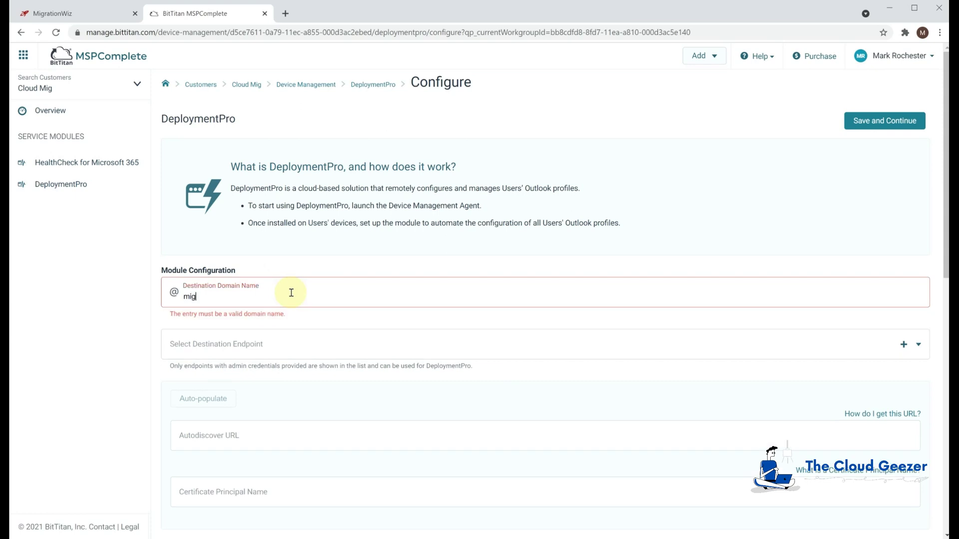
pyautogui.write('rationfrog.com')
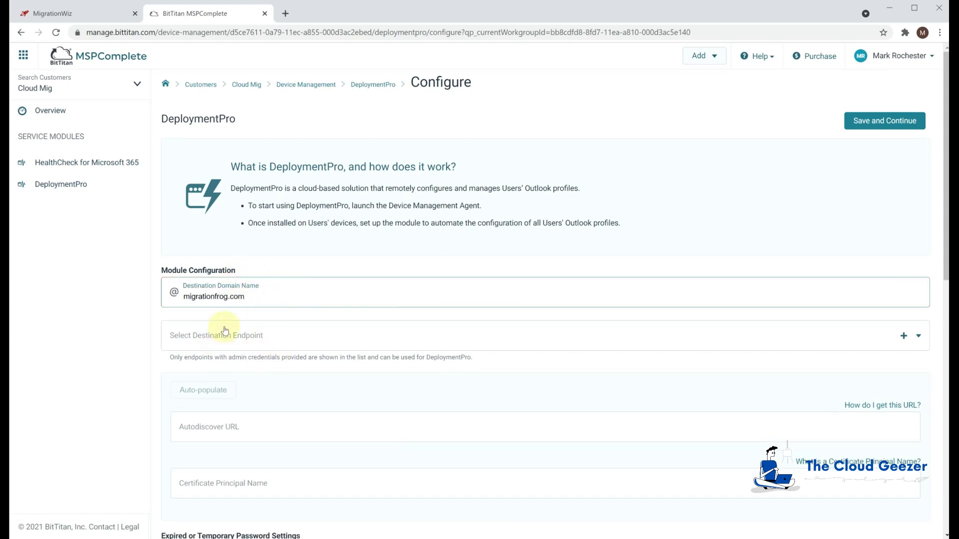
pyautogui.click(239, 342)
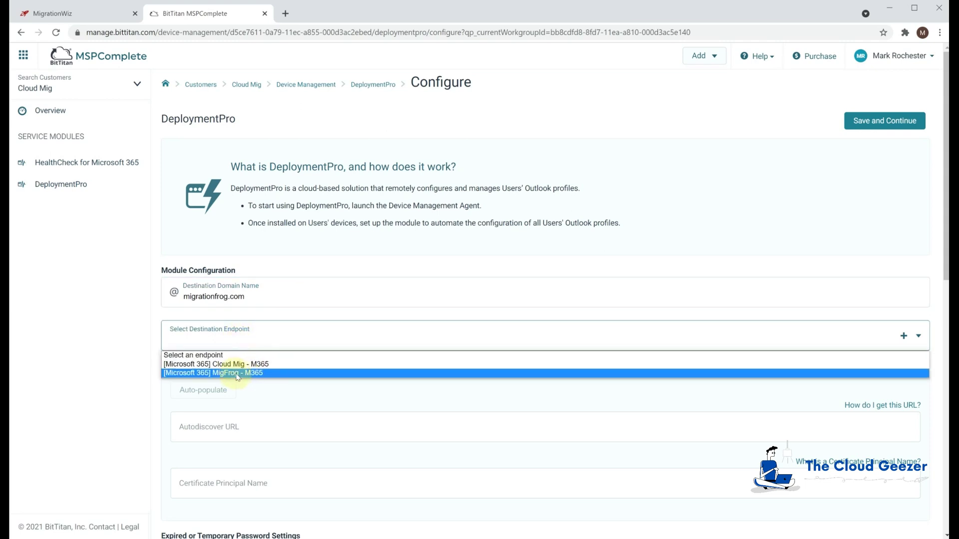
pyautogui.click(238, 373)
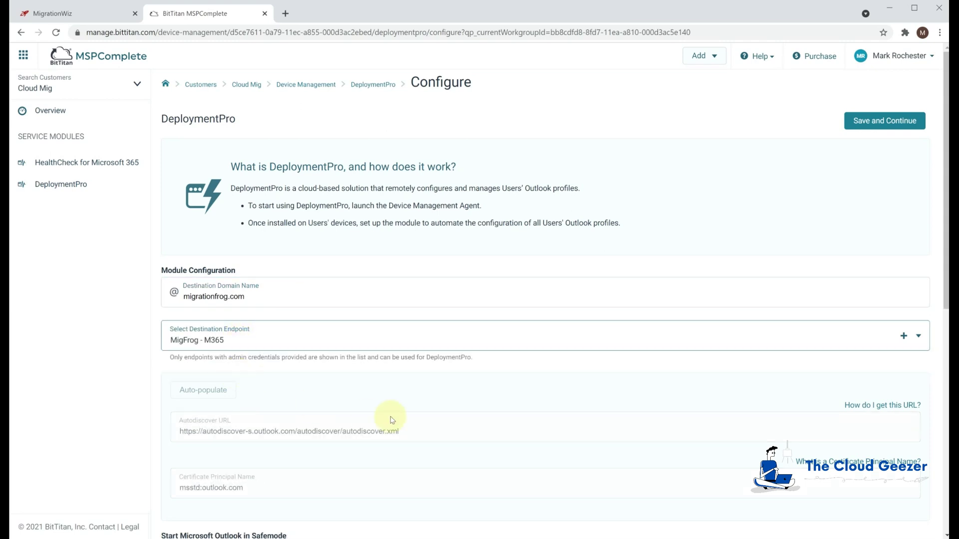
pyautogui.scroll(-1, 342, 415)
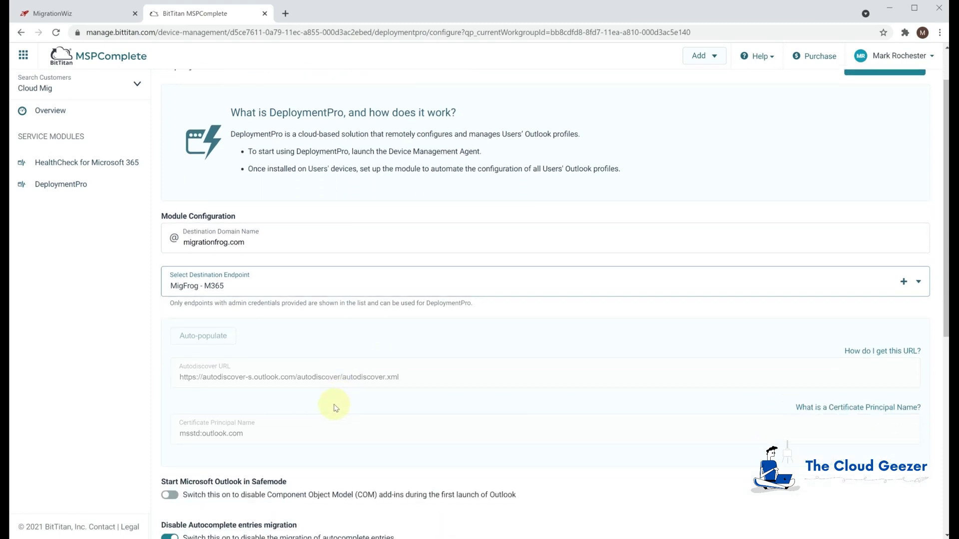
pyautogui.scroll(-6, 335, 407)
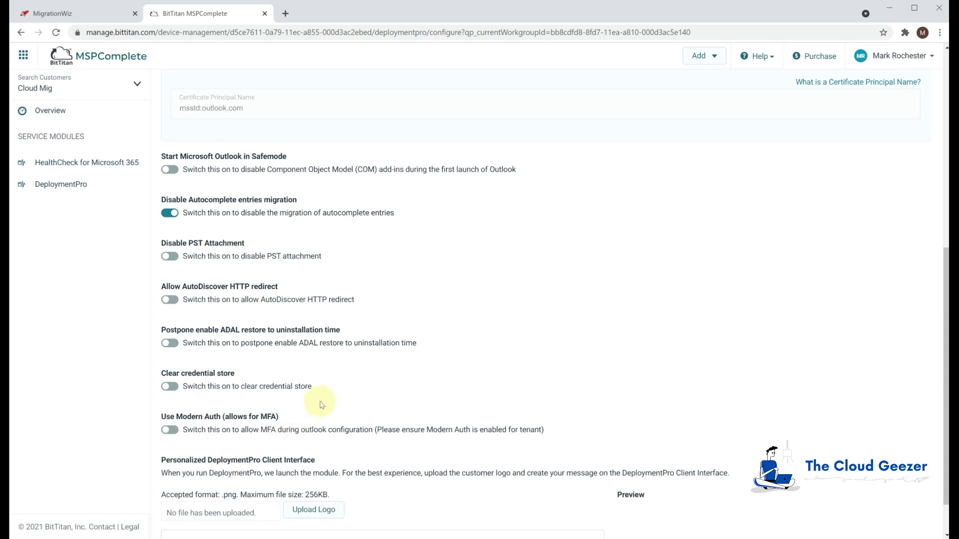
pyautogui.scroll(-1, 322, 405)
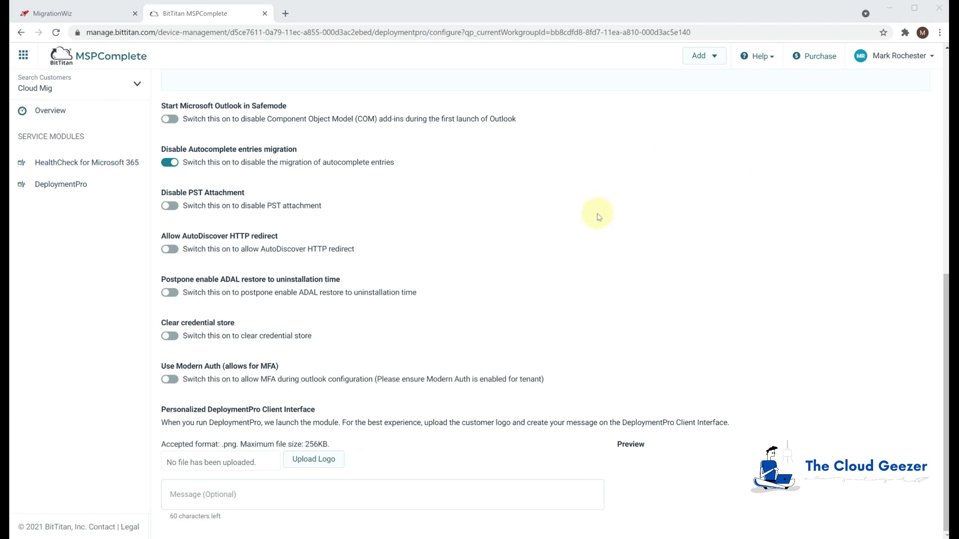
pyautogui.scroll(2, 598, 217)
pyautogui.scroll(7, 598, 217)
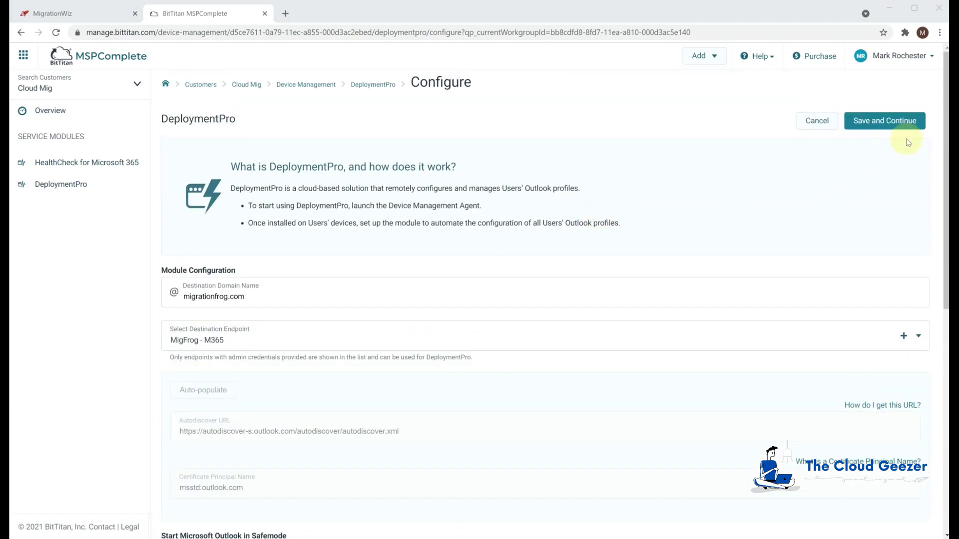
# Save and continue the Cloud Mig DeploymentPro configuration
pyautogui.click(886, 124)
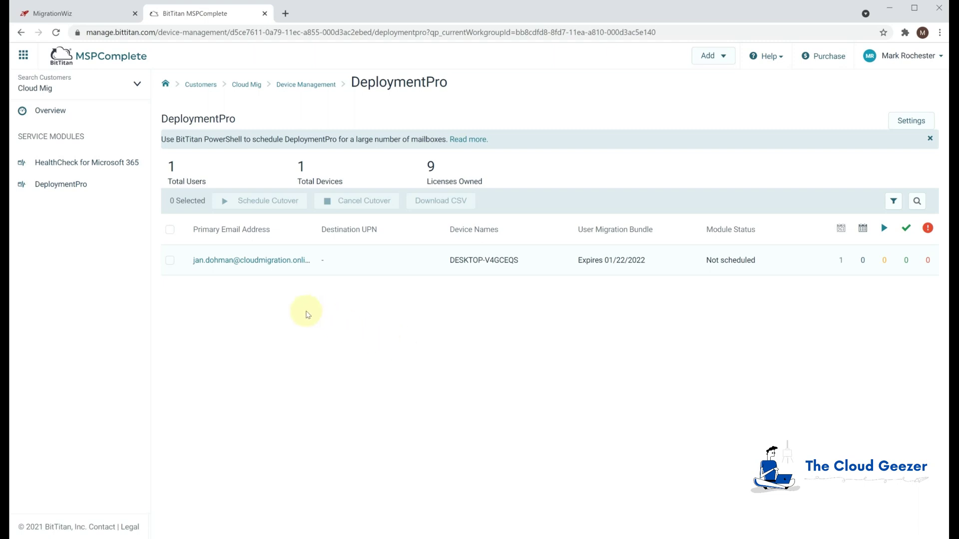
pyautogui.click(23, 56)
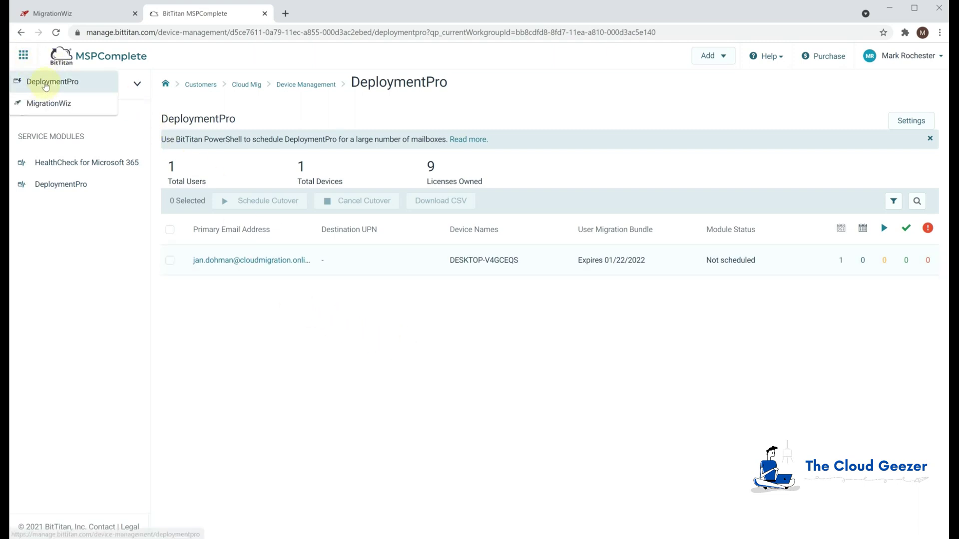
# Open the Cloud Mig customer's Users list to confirm one agent shows Success, then return to MigrationWiz
pyautogui.click(186, 88)
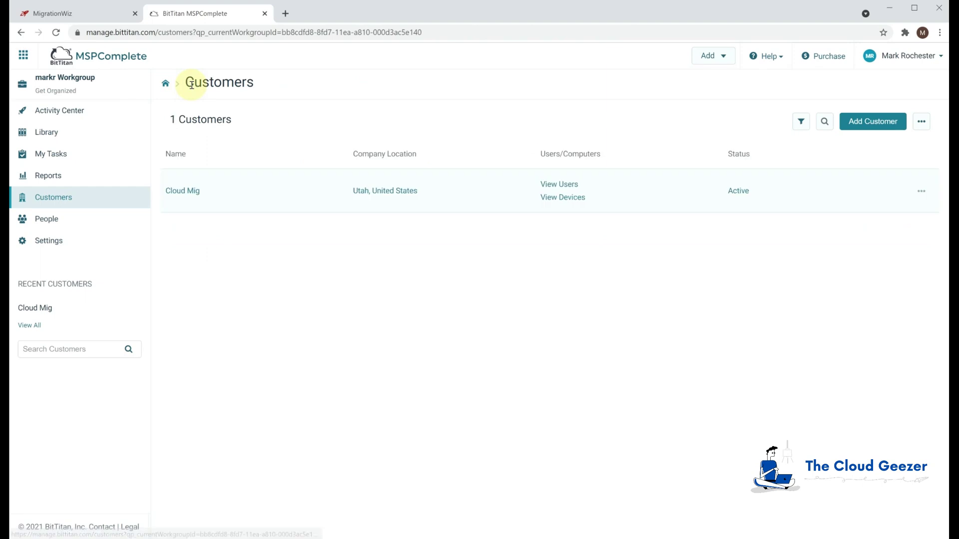
pyautogui.click(190, 192)
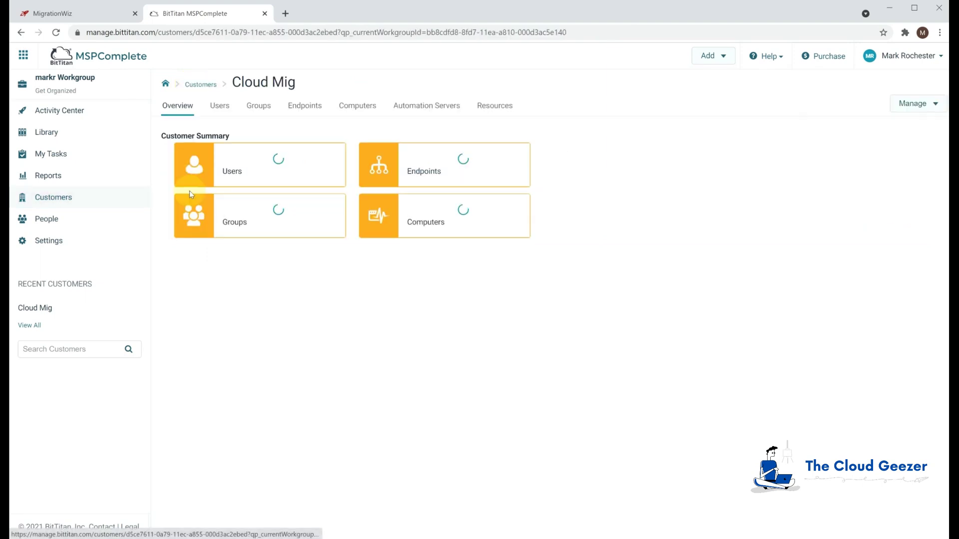
pyautogui.click(255, 172)
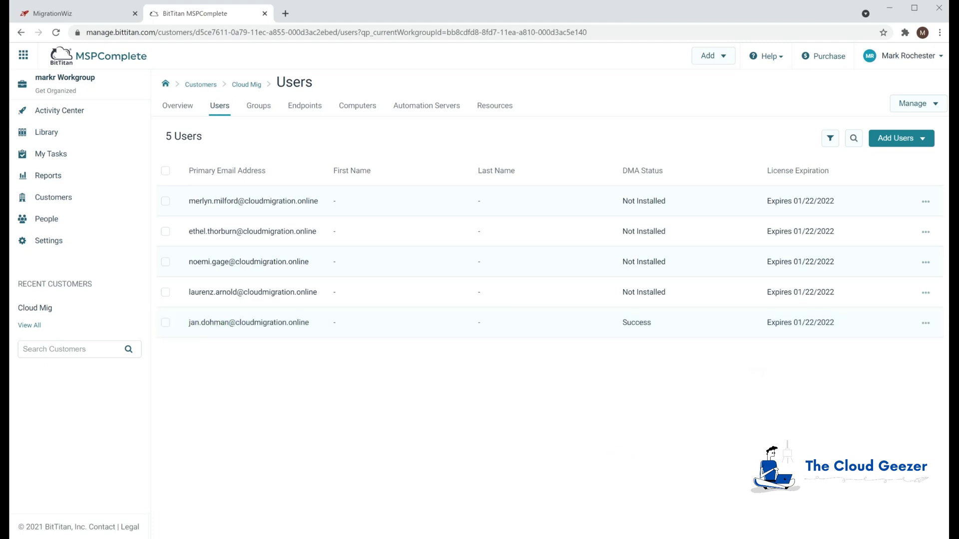
pyautogui.hotkey('ctrl', 'shift', 'Tab')
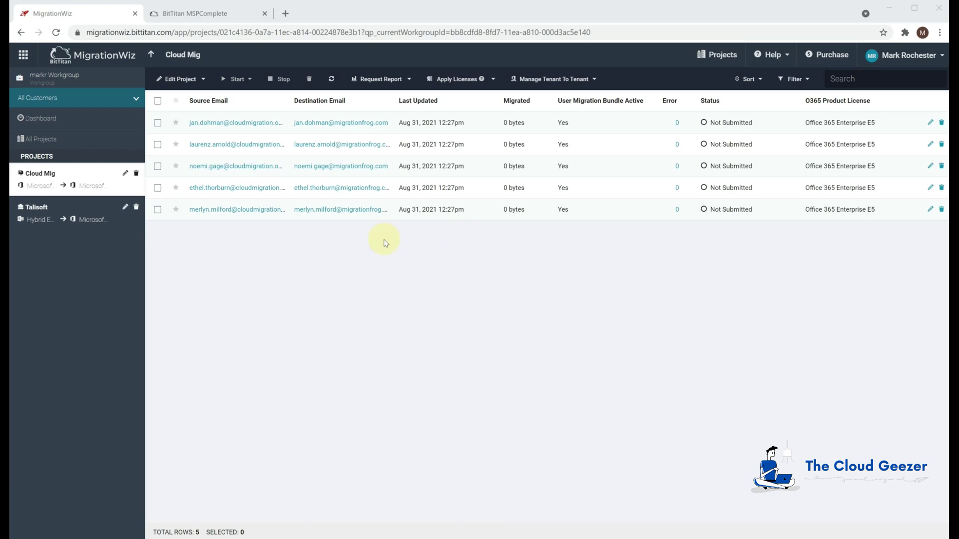
# Run a pre-stage migration of items older than 30 days for the first Cloud Mig mailbox
pyautogui.click(158, 123)
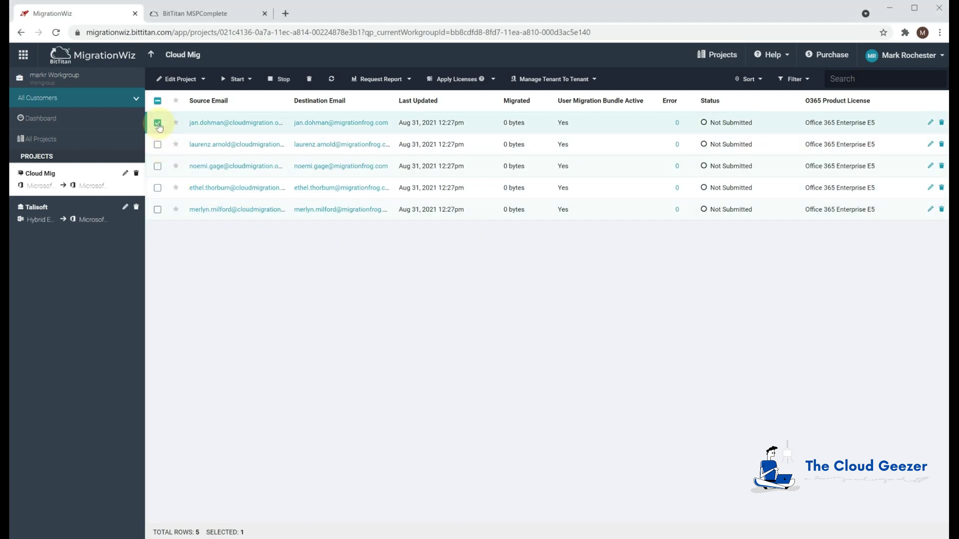
pyautogui.click(242, 81)
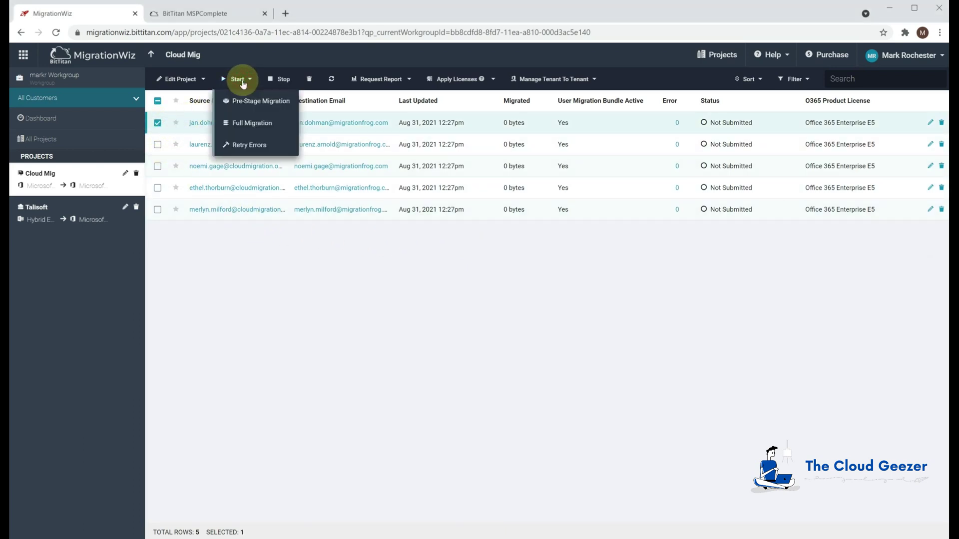
pyautogui.click(255, 101)
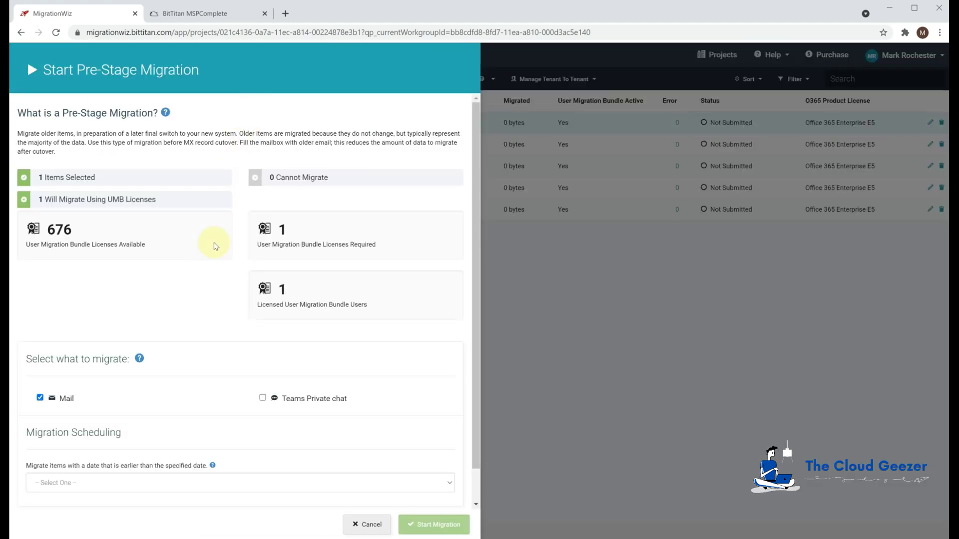
pyautogui.click(145, 482)
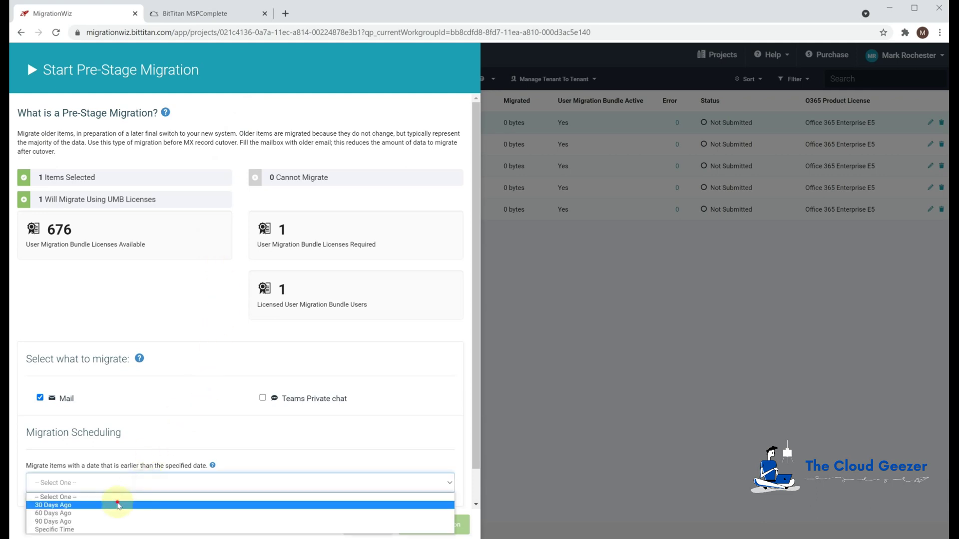
pyautogui.click(90, 504)
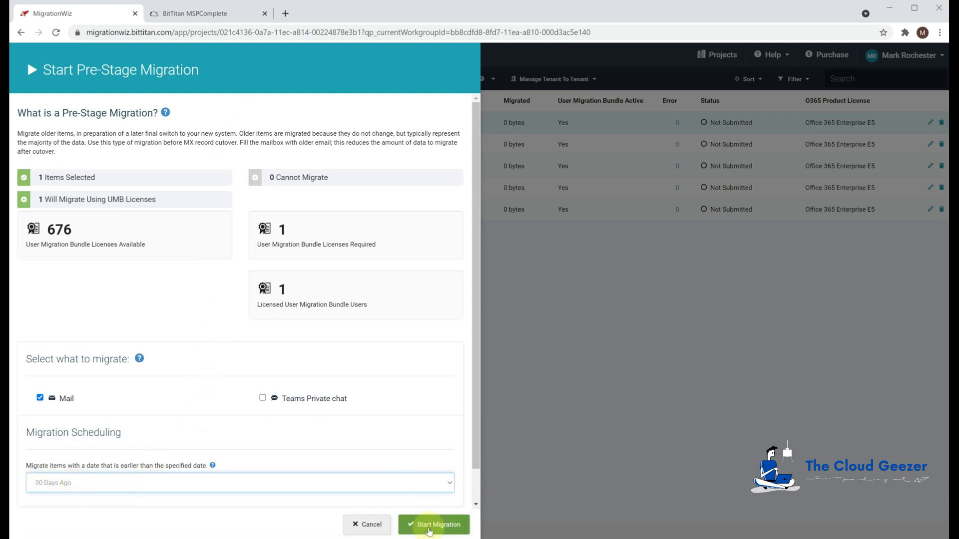
pyautogui.click(429, 523)
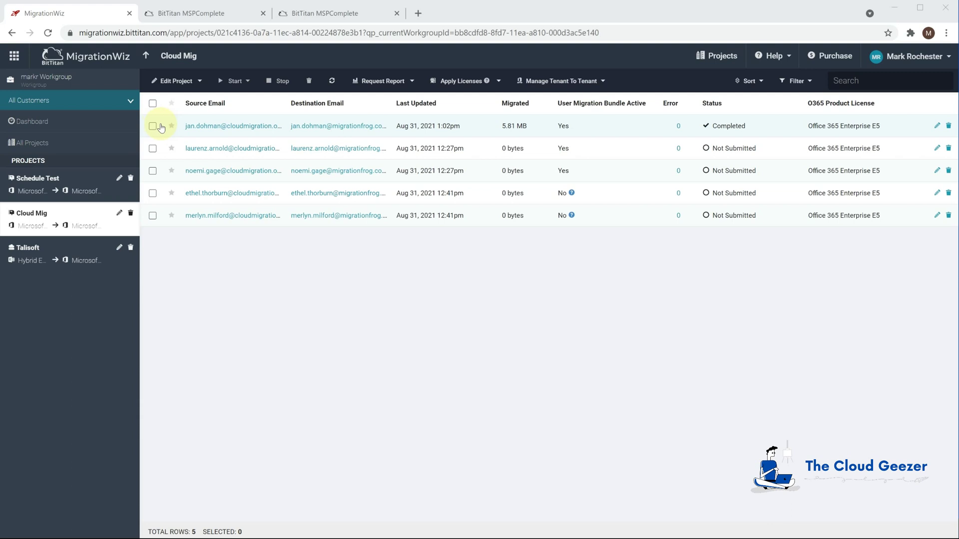
pyautogui.click(154, 128)
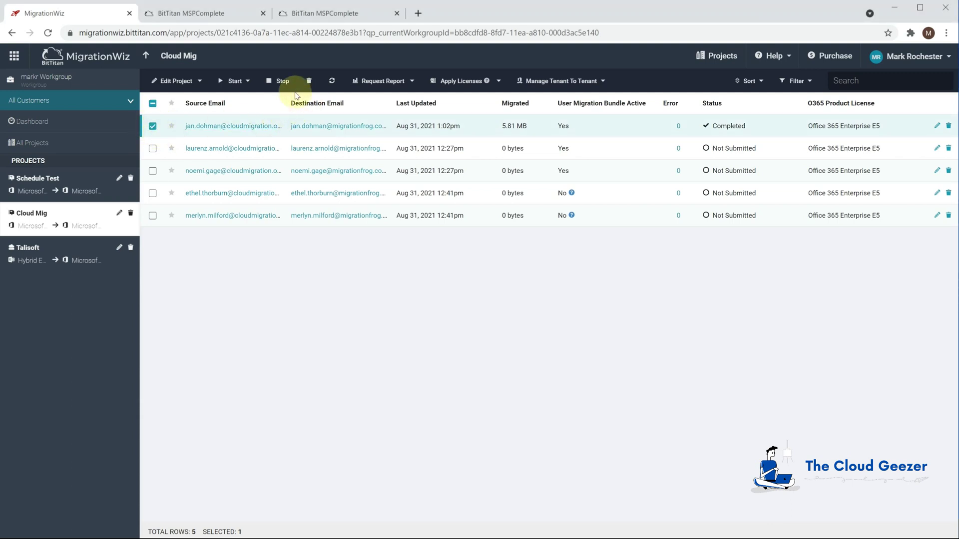
# Start a full migration for the first mailbox, then go back to the DeploymentPro page
pyautogui.click(235, 81)
pyautogui.click(249, 127)
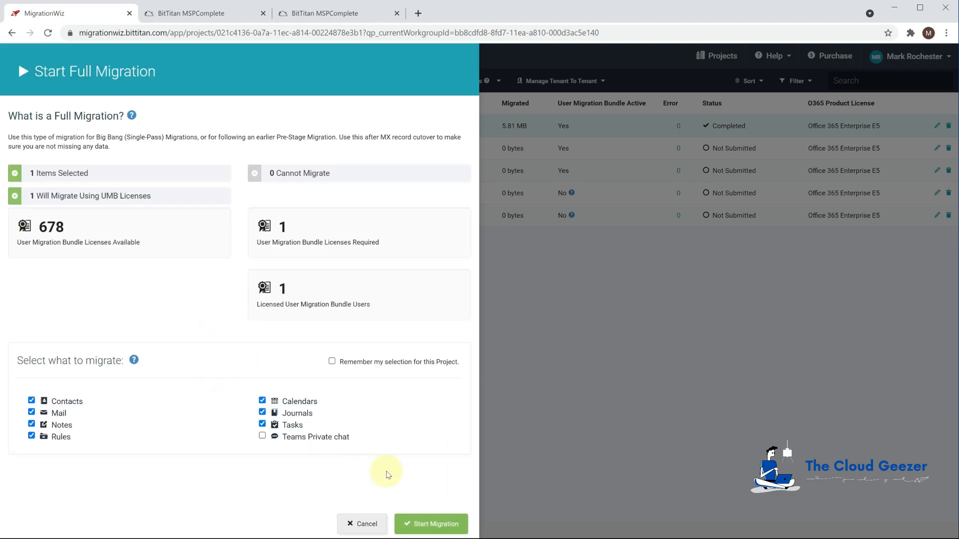
pyautogui.click(429, 521)
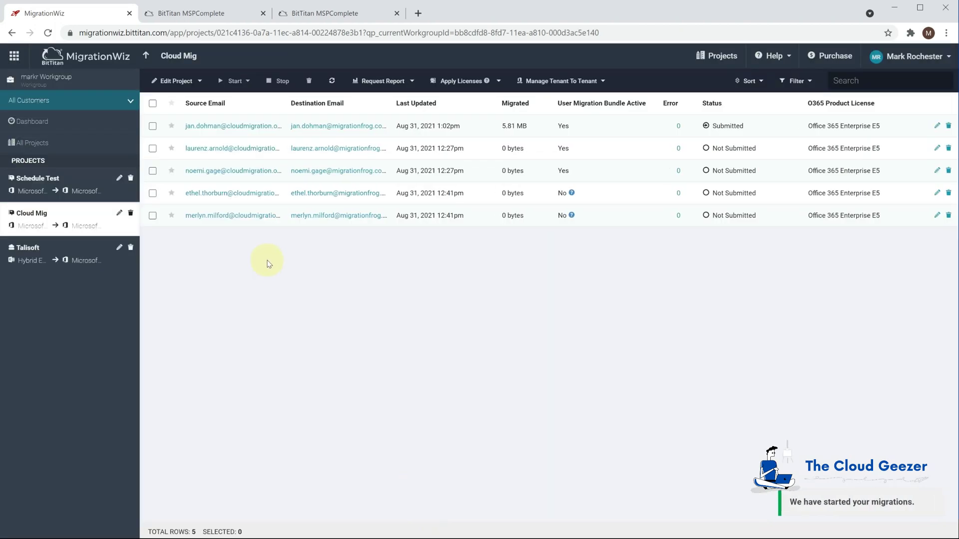
pyautogui.click(197, 15)
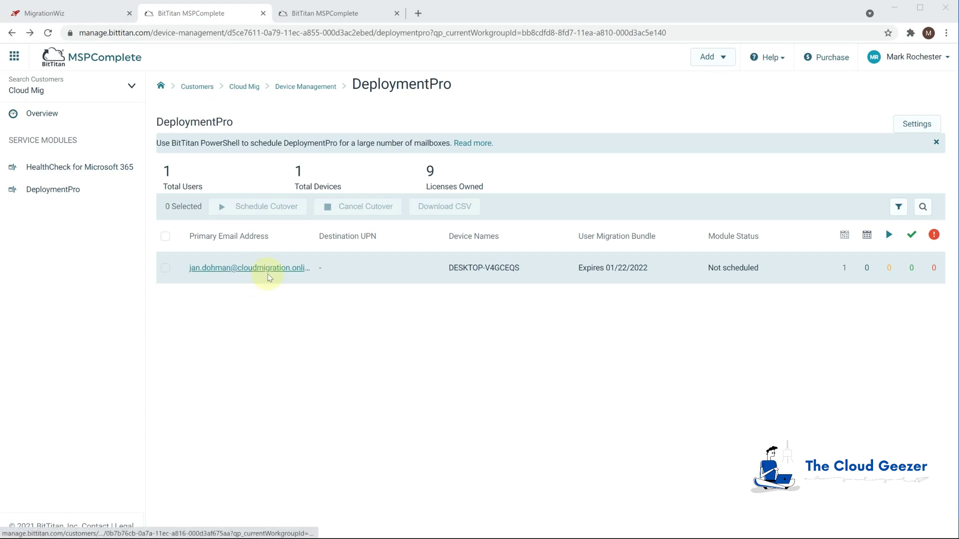
# Go from the Cloud Mig users list to the customer's Groups page
pyautogui.click(295, 13)
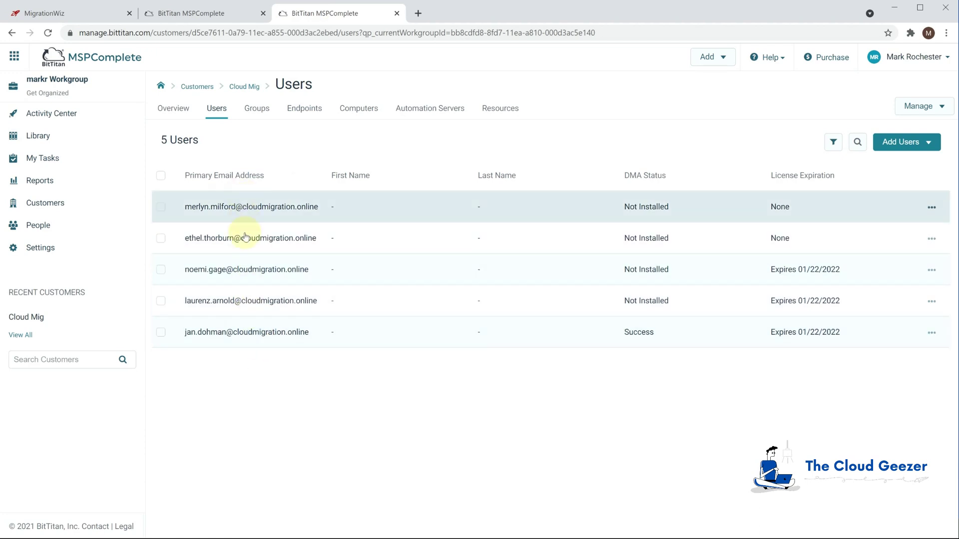
pyautogui.click(261, 110)
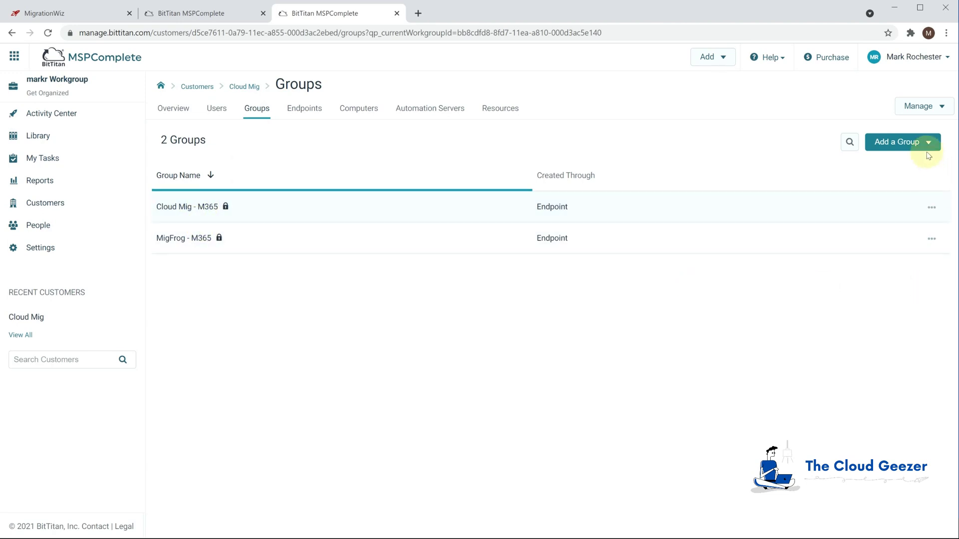
# Add a group named 'Friday Night Migration' based on the Cloud Mig MigrationWiz project
pyautogui.click(927, 142)
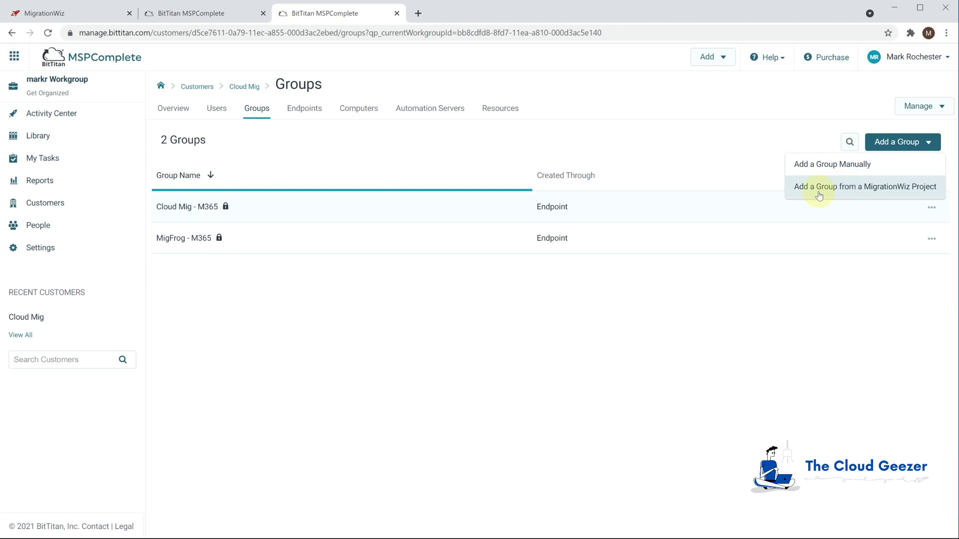
pyautogui.click(888, 189)
pyautogui.click(573, 112)
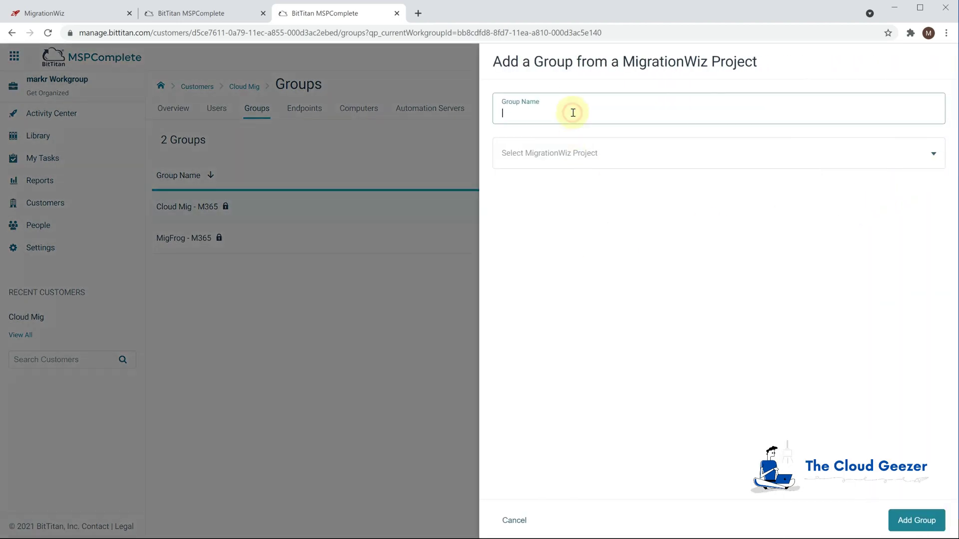
pyautogui.write('Friday Night Migration')
pyautogui.click(630, 154)
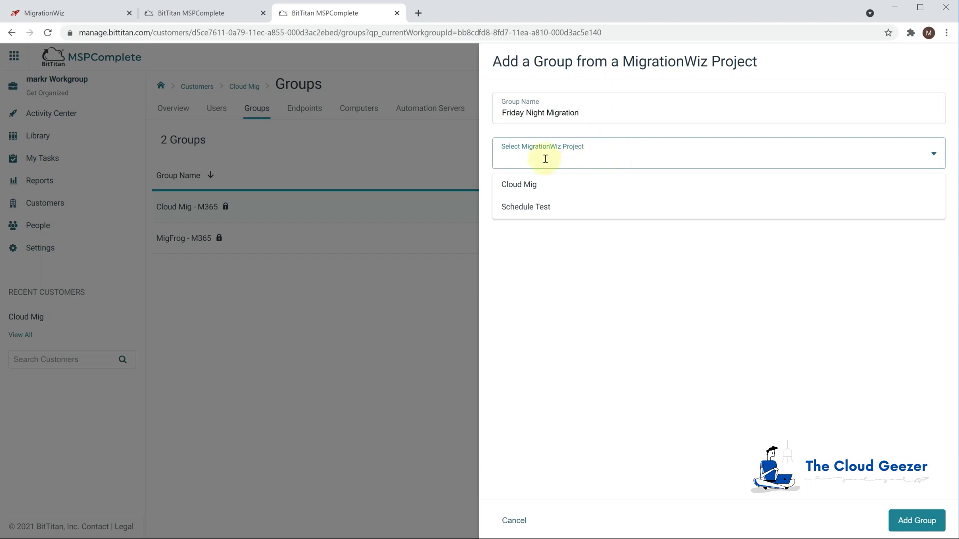
pyautogui.click(552, 189)
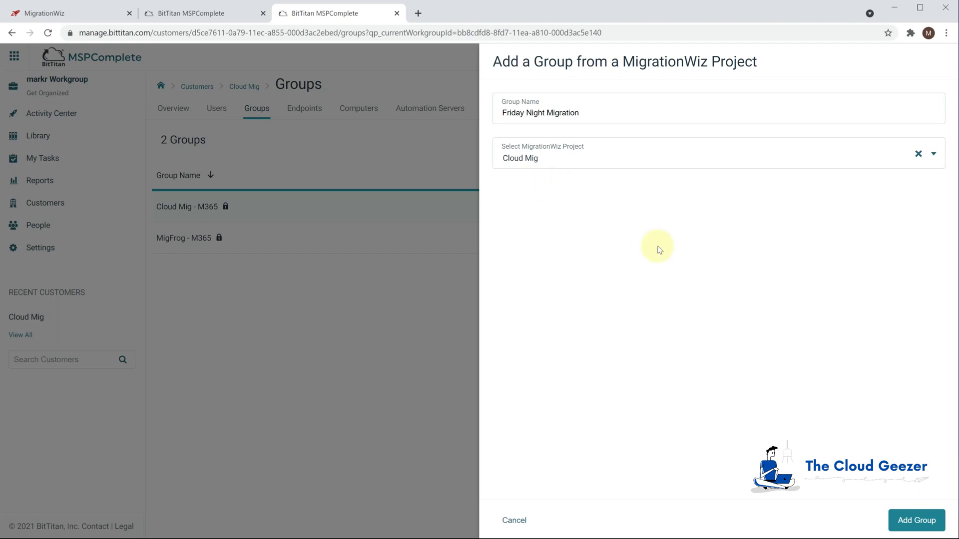
pyautogui.click(911, 520)
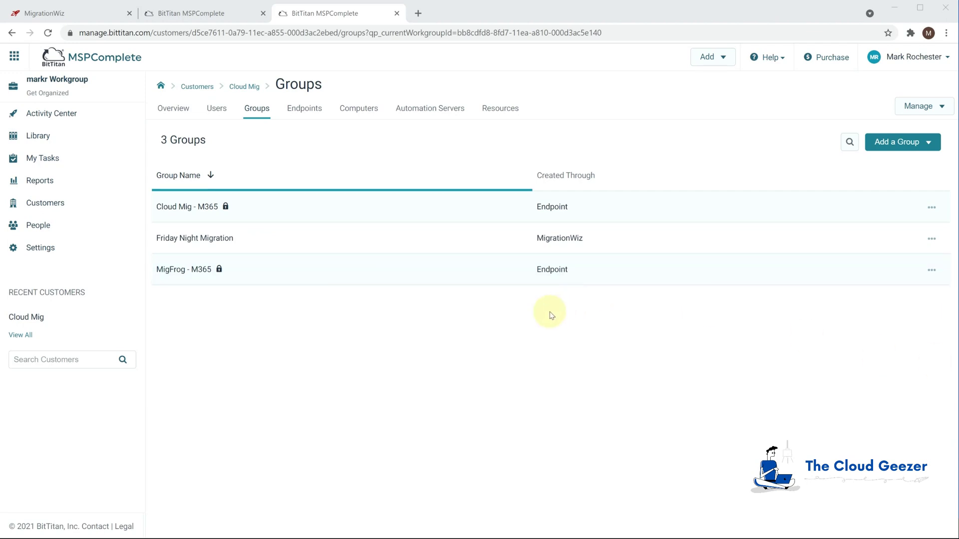
# Review the five members of Friday Night Migration, then return to the DeploymentPro page
pyautogui.click(184, 238)
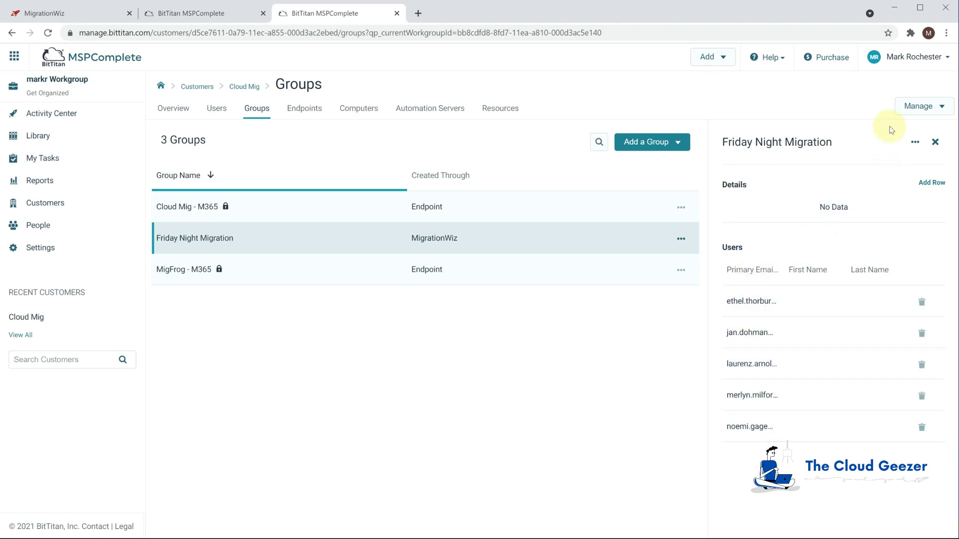
pyautogui.click(933, 142)
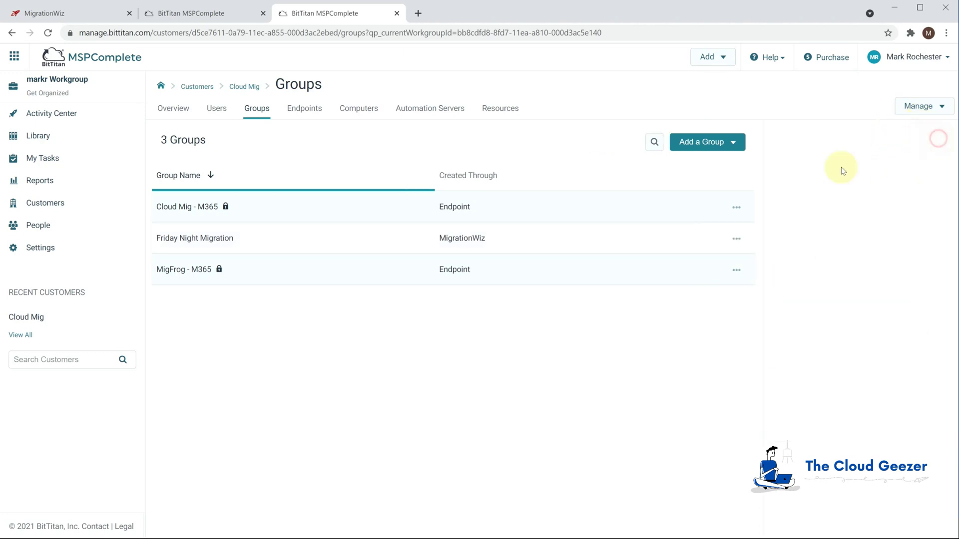
pyautogui.click(181, 13)
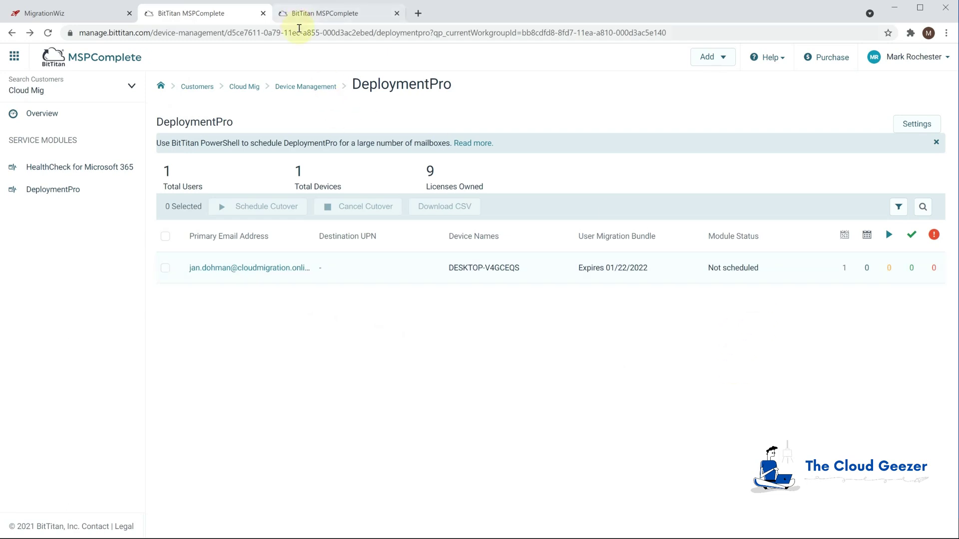
# Reload the DeploymentPro page and filter its users by the first listed group
pyautogui.click(301, 33)
pyautogui.press('Return')
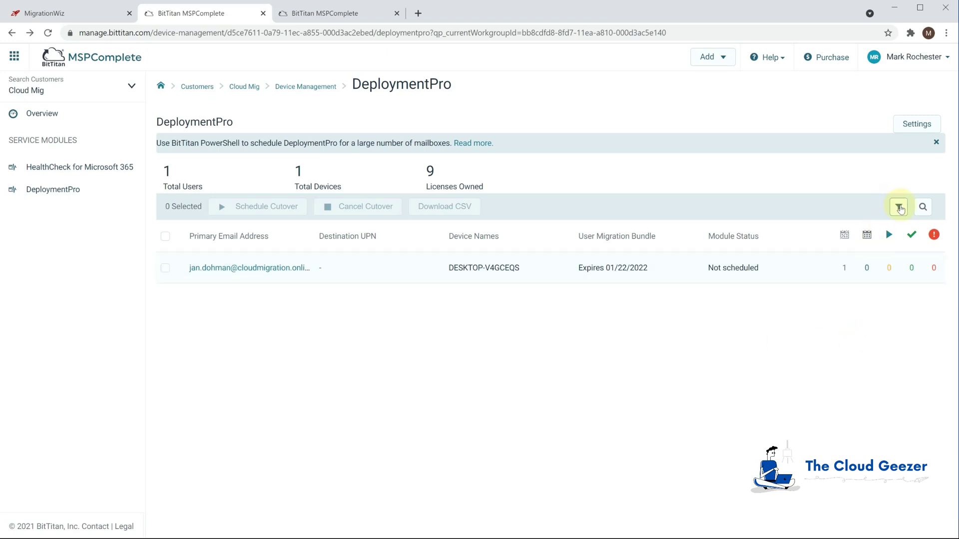
pyautogui.click(898, 207)
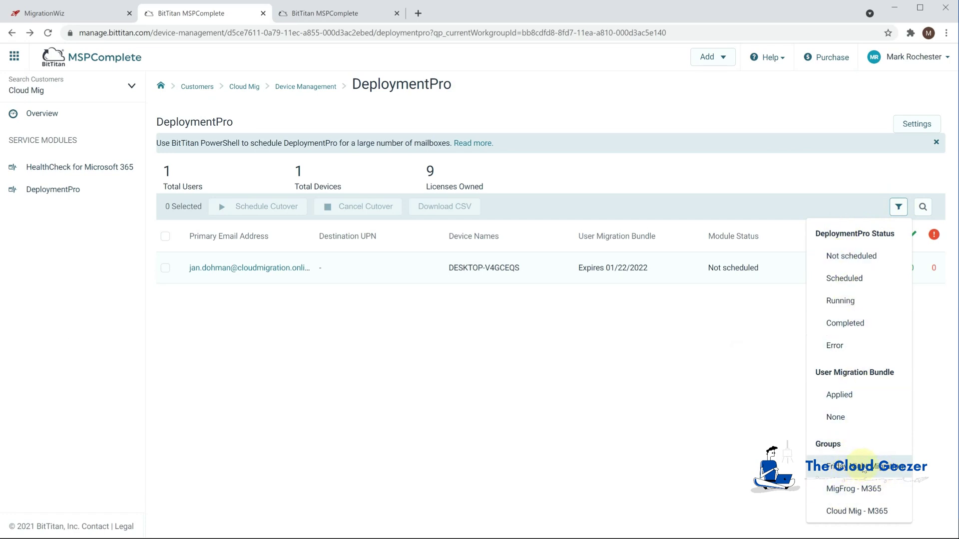
pyautogui.click(863, 470)
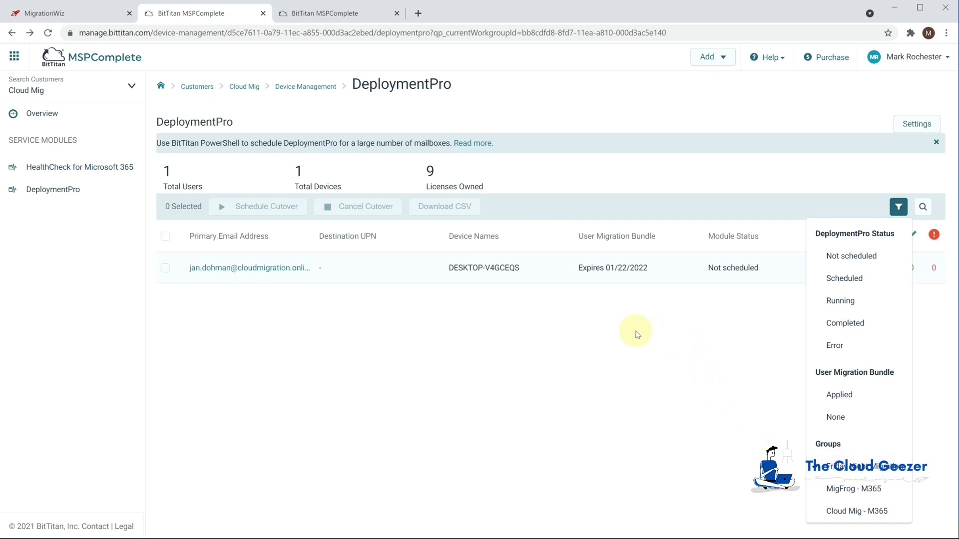
pyautogui.click(635, 333)
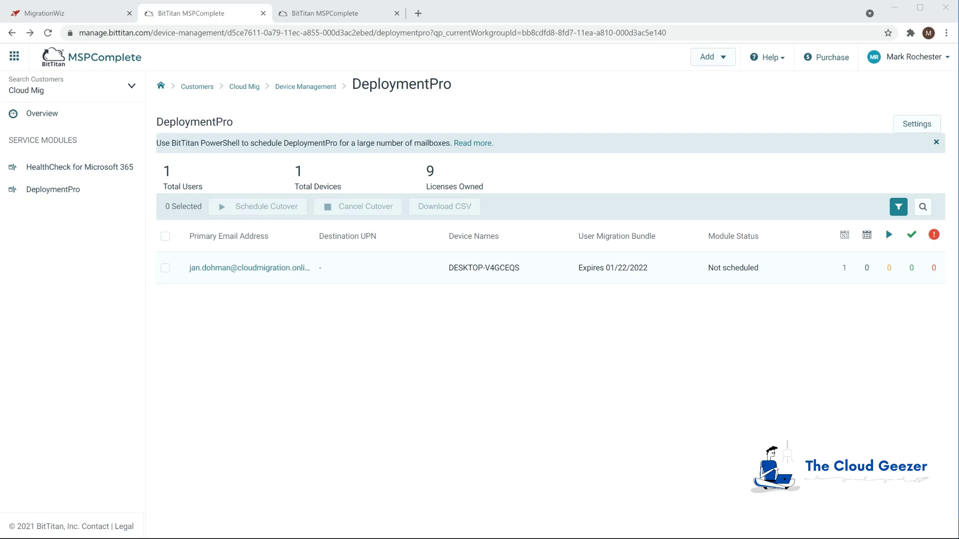
# Schedule the single user's profile cutover for Aug 31, 2021 at 4:30 PM
pyautogui.click(166, 270)
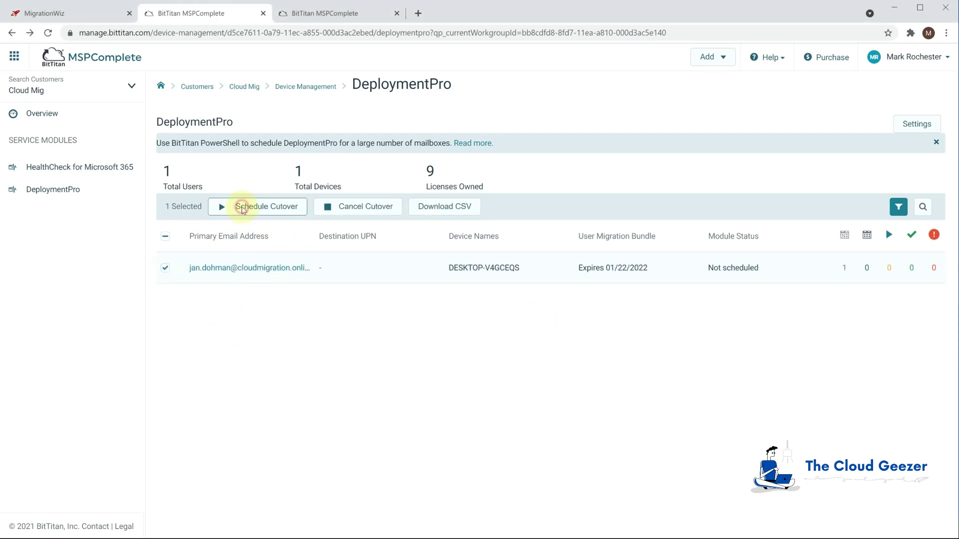
pyautogui.click(242, 206)
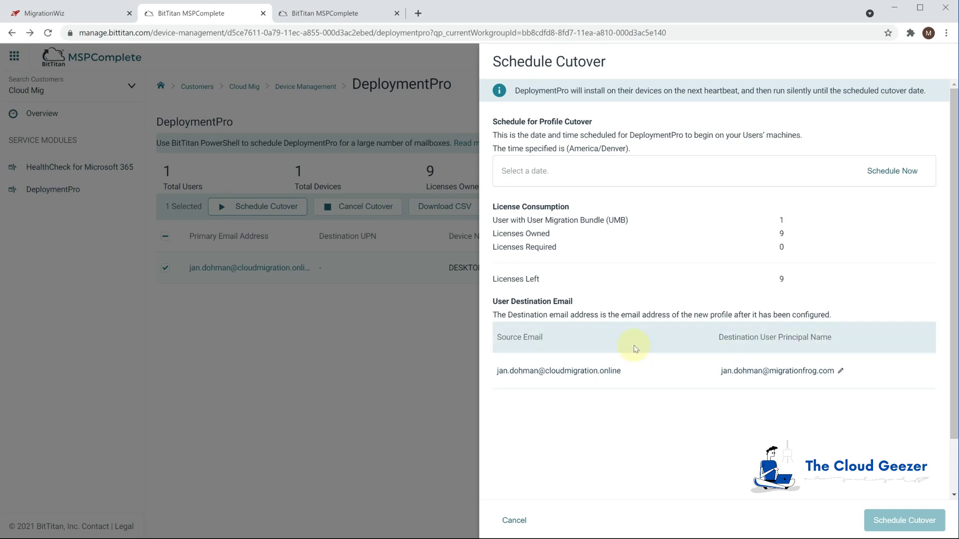
pyautogui.click(567, 174)
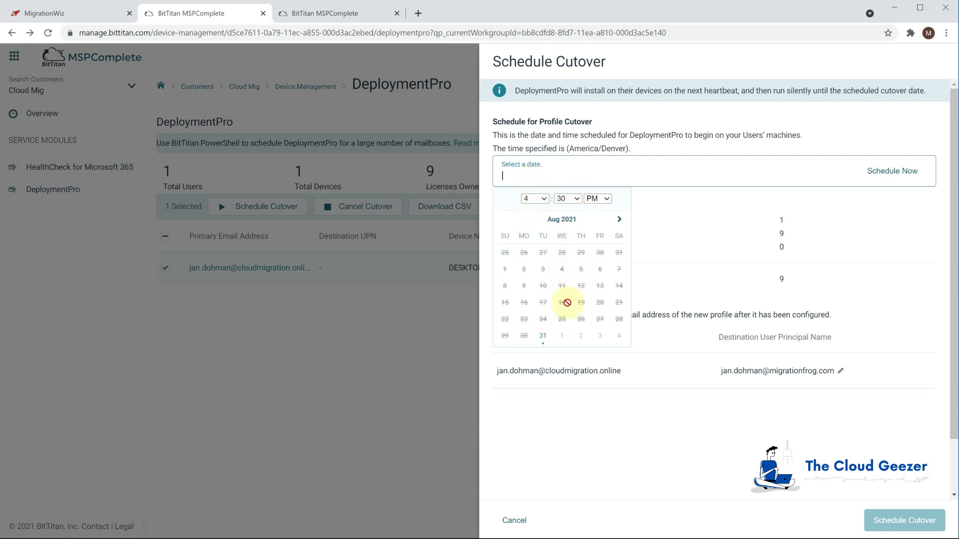
pyautogui.click(543, 336)
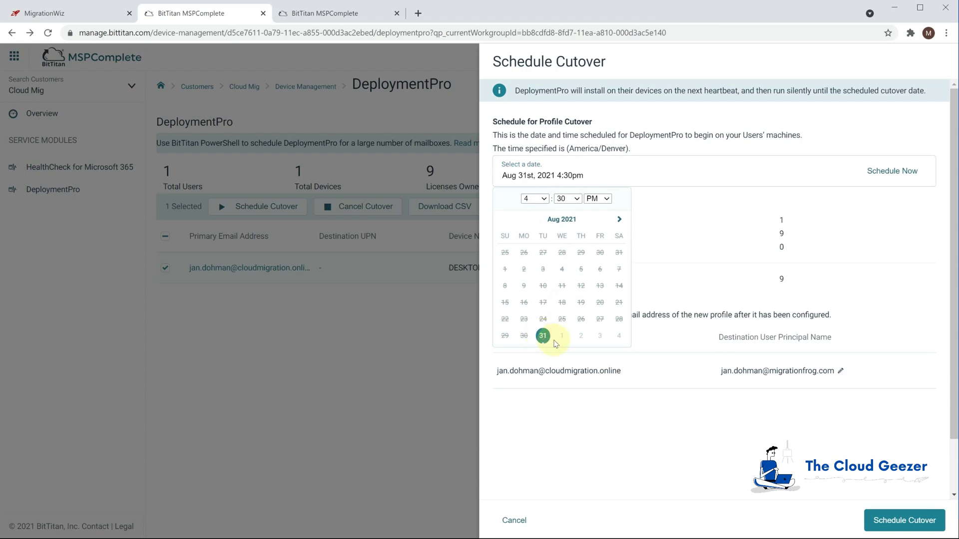
pyautogui.click(906, 521)
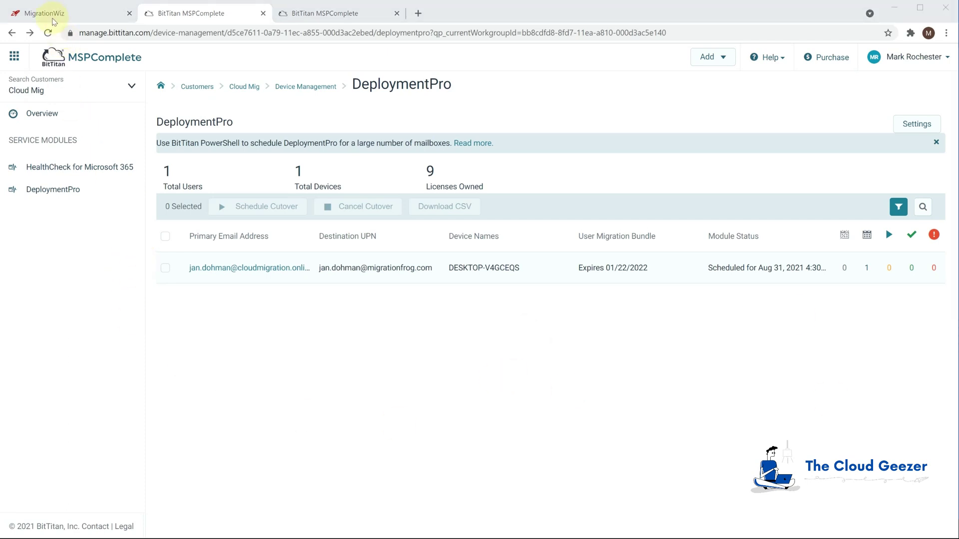
# Refresh the Cloud Mig project's MigrationWiz user list twice to check the first mailbox's status
pyautogui.click(53, 19)
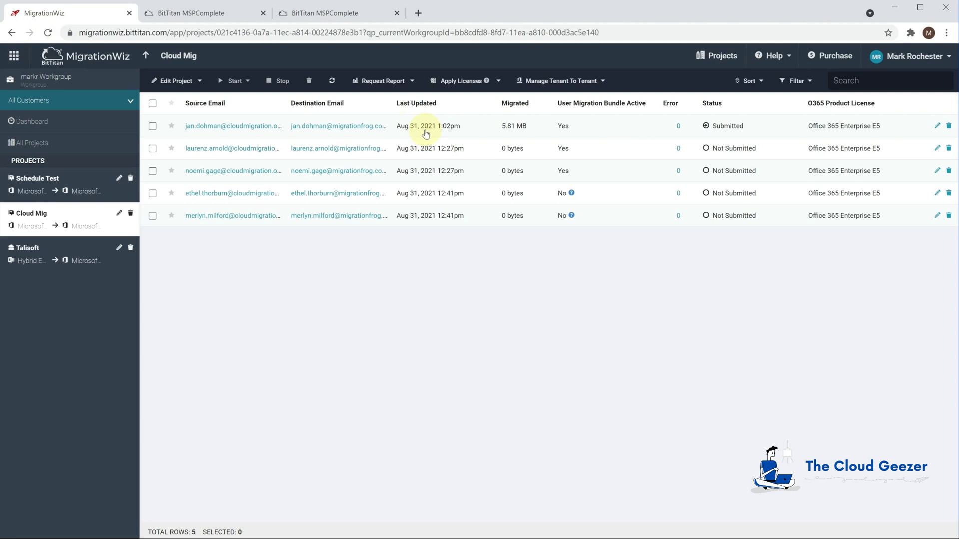
pyautogui.click(331, 81)
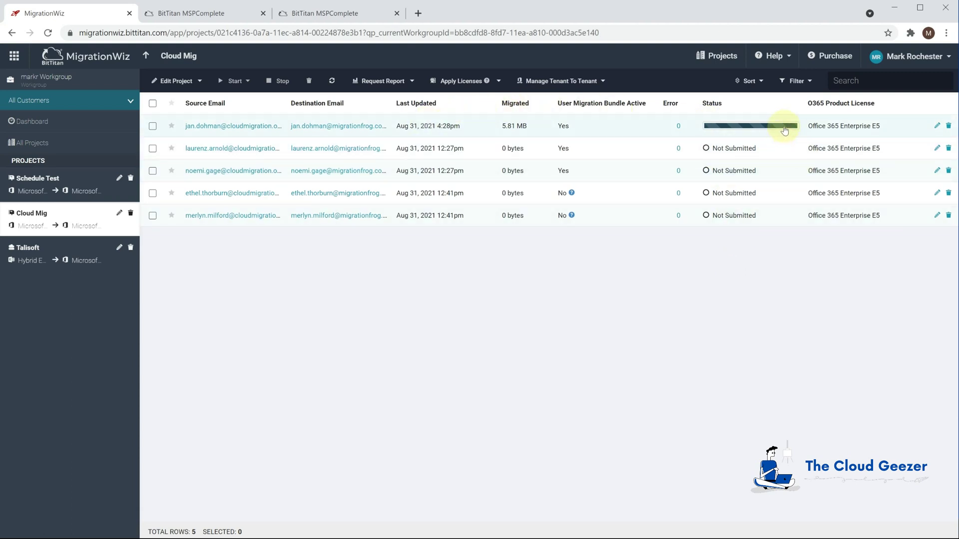
pyautogui.click(333, 80)
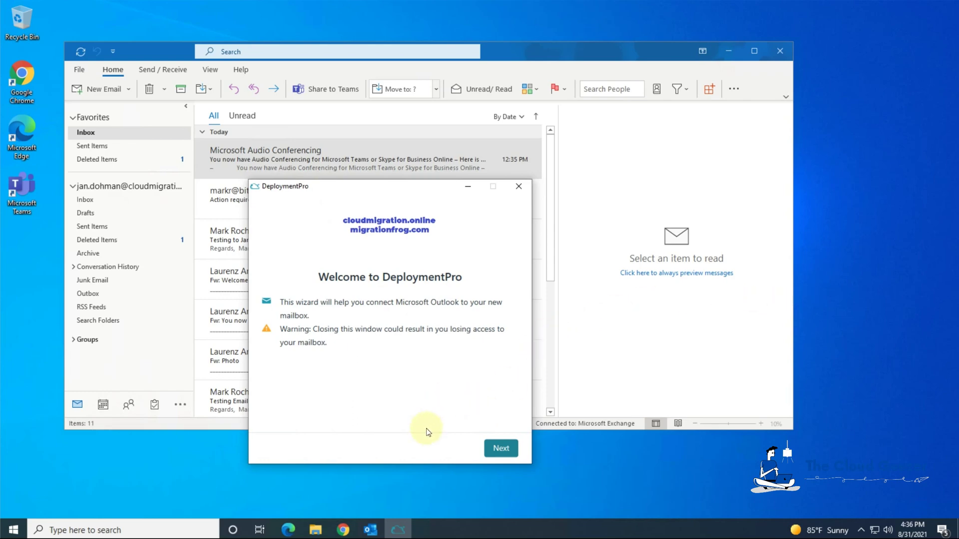
# Create and confirm a new password for the destination mailbox and validate the credentials
pyautogui.click(500, 448)
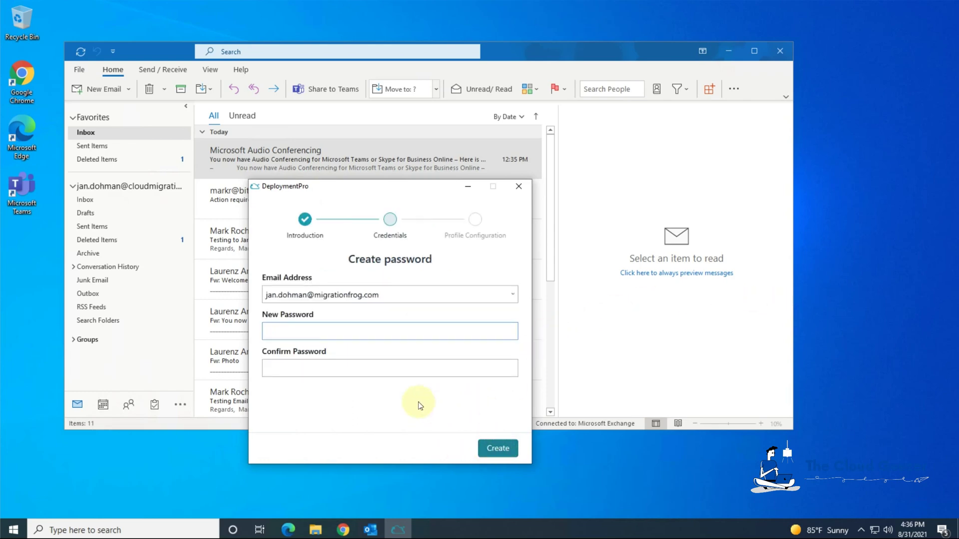
pyautogui.click(292, 332)
pyautogui.moveTo(293, 336)
pyautogui.write('••••••••')
pyautogui.press('Tab')
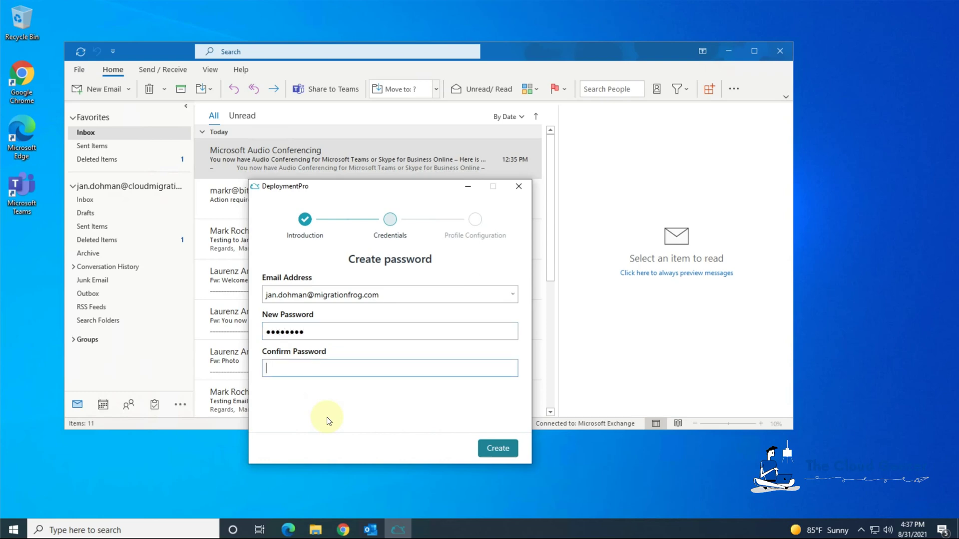
pyautogui.write('••••••••')
pyautogui.click(500, 448)
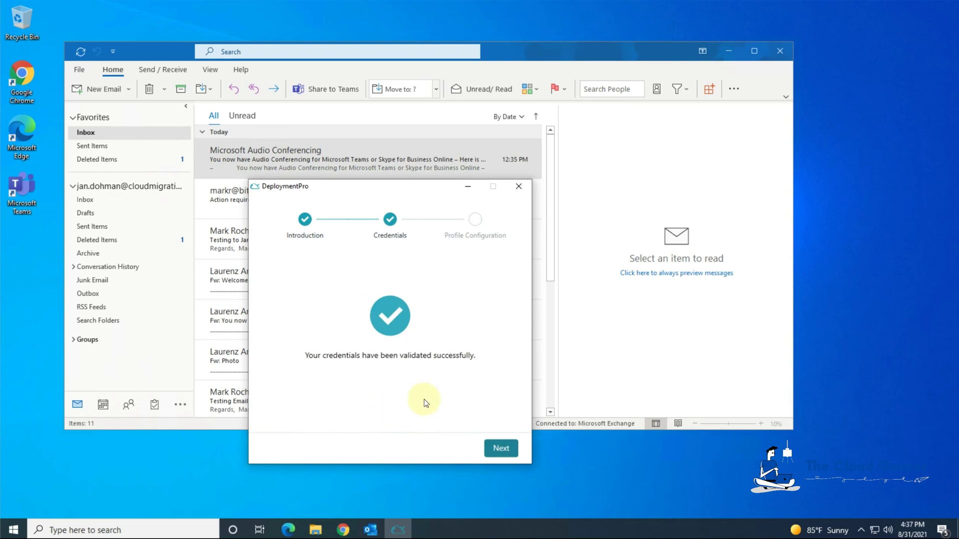
pyautogui.click(500, 449)
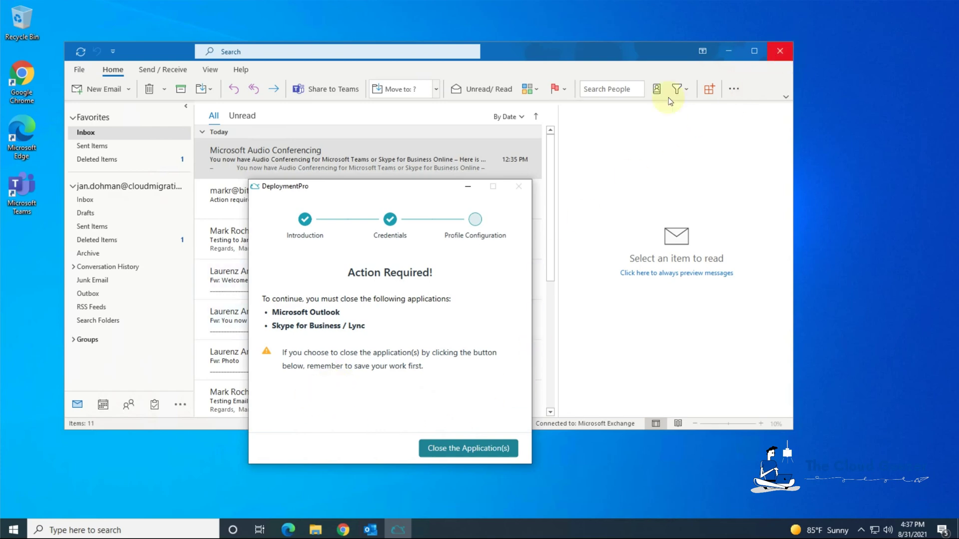
# Close Outlook and quit Teams so DeploymentPro can finish configuring the Outlook profile
pyautogui.click(783, 53)
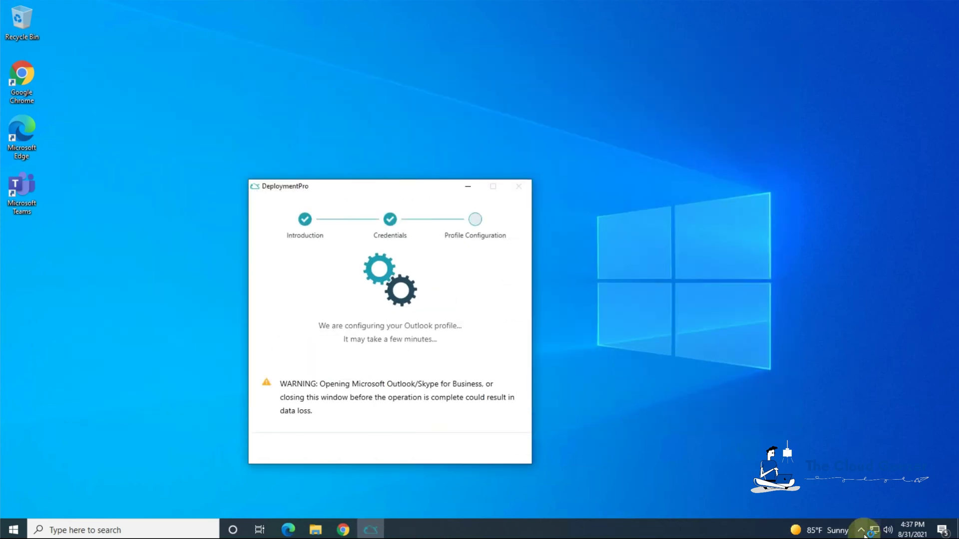
pyautogui.click(860, 530)
pyautogui.rightClick(874, 510)
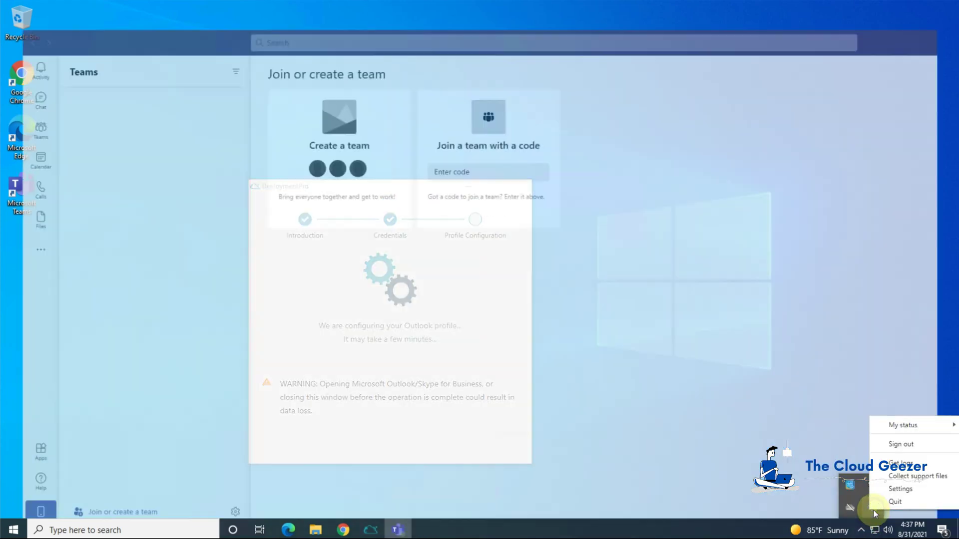
pyautogui.click(884, 501)
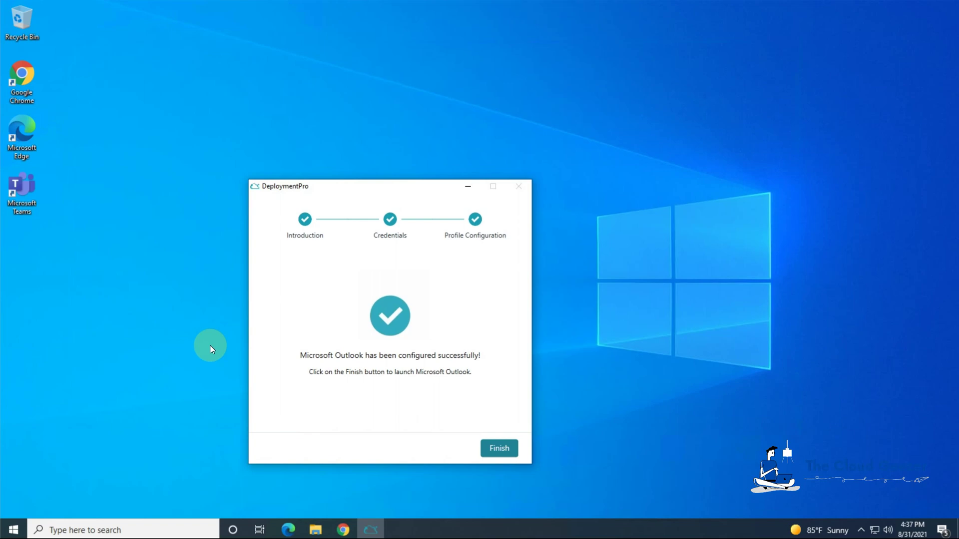
pyautogui.click(499, 450)
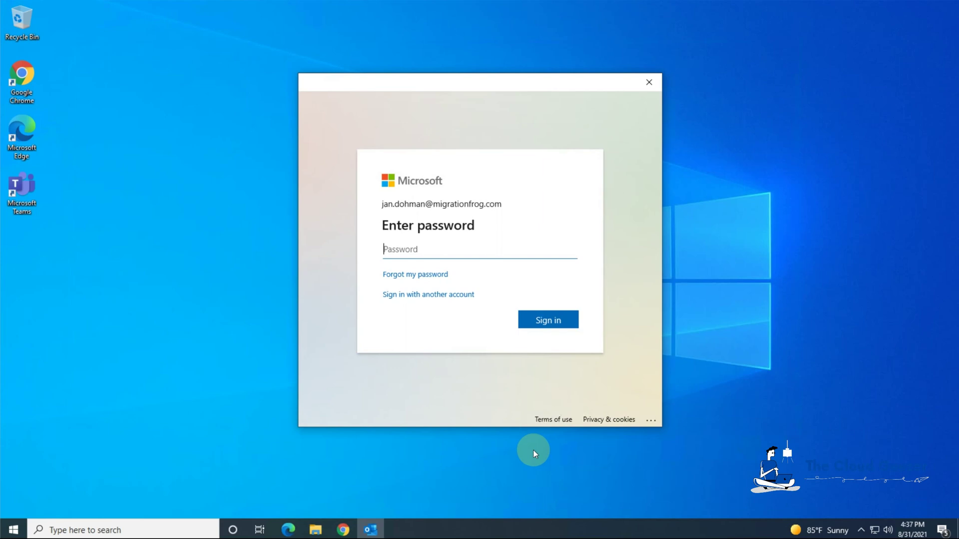
# Sign in to the migrationfrog.com account with its password and stay signed in for all apps
pyautogui.write('********')
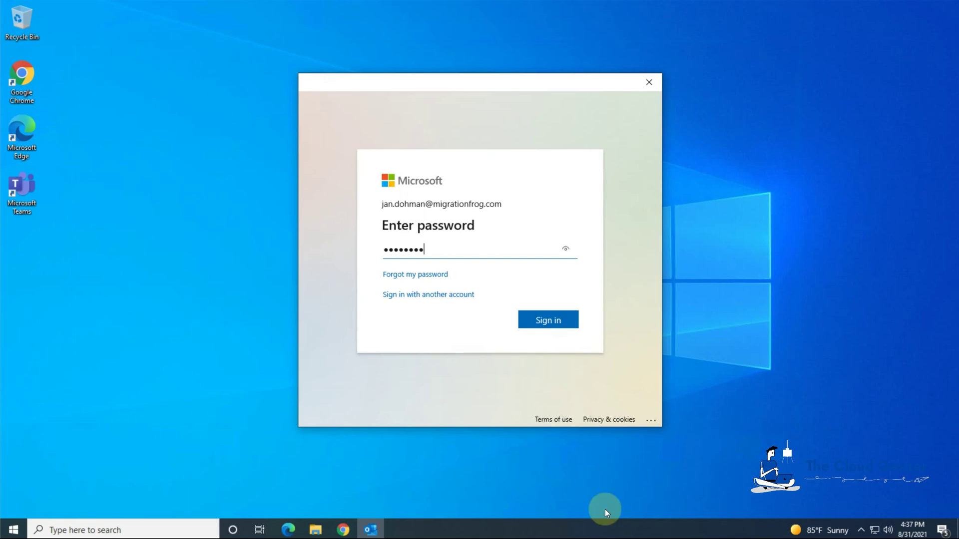
pyautogui.click(552, 320)
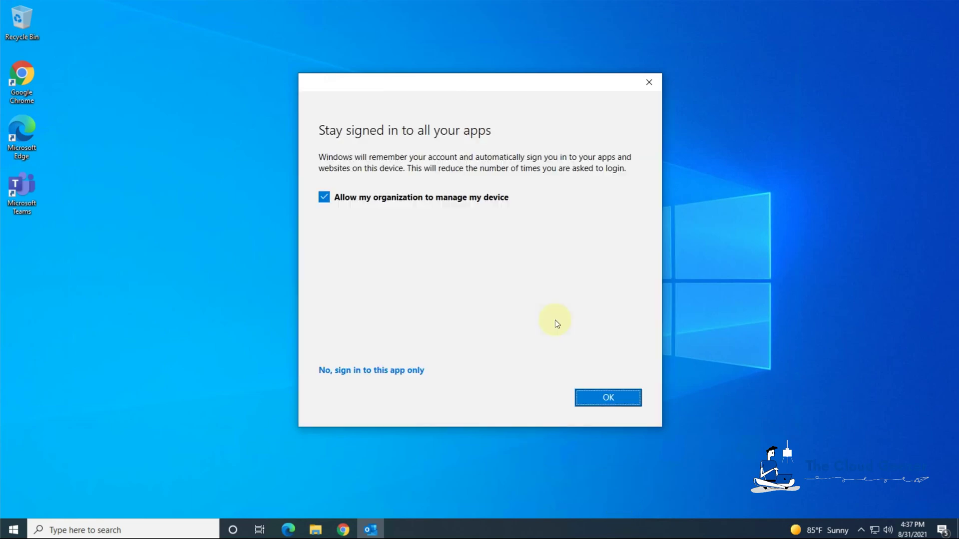
pyautogui.click(593, 401)
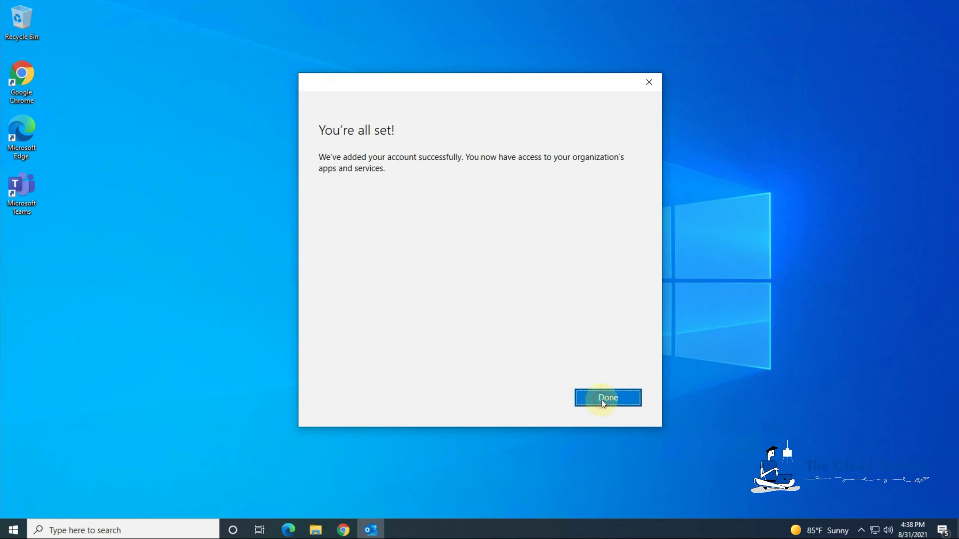
pyautogui.click(603, 399)
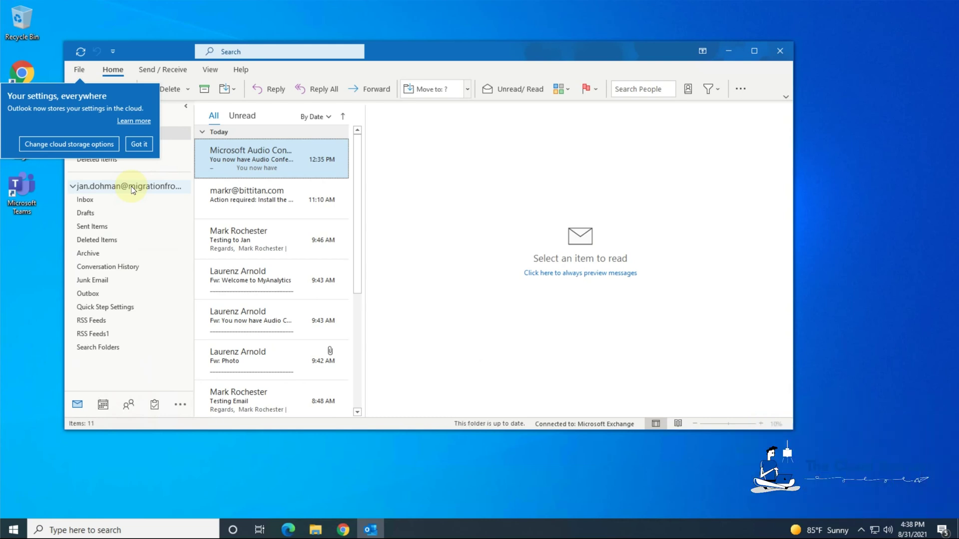
# Dismiss the 'Your settings, everywhere' notice and drag the splitter to widen Outlook's message list
pyautogui.click(139, 143)
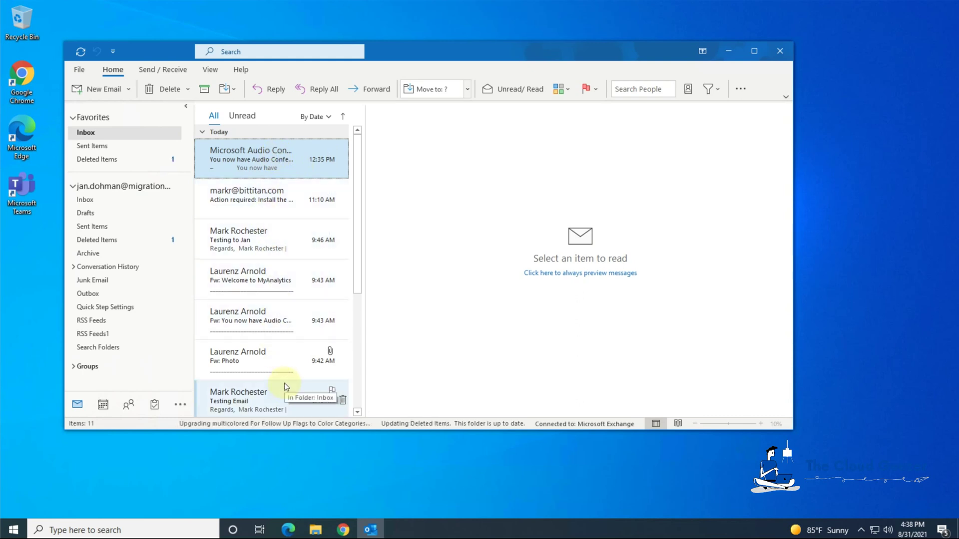
pyautogui.moveTo(364, 270); pyautogui.dragTo(533, 287)
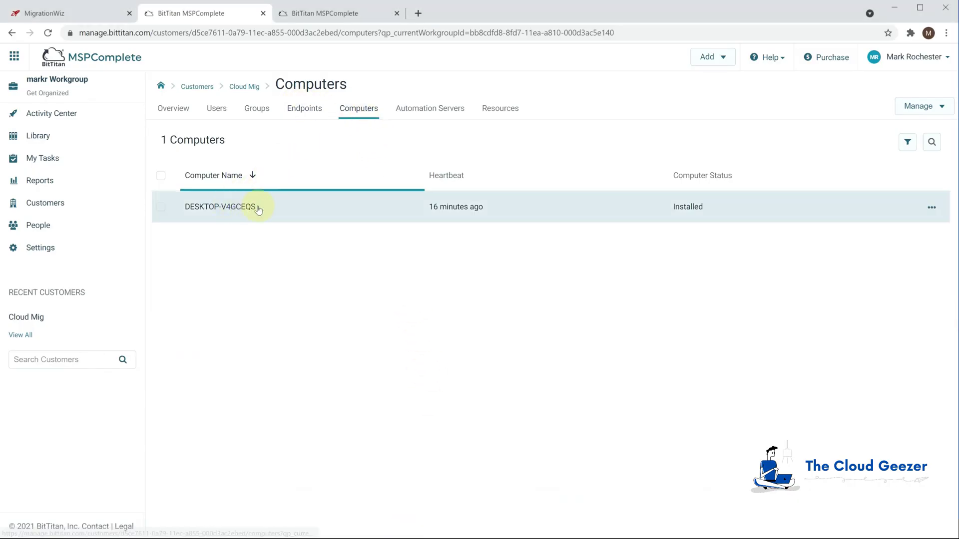
# Select DESKTOP-V4GCEQS and confirm uninstalling its Device Management Agent
pyautogui.click(161, 207)
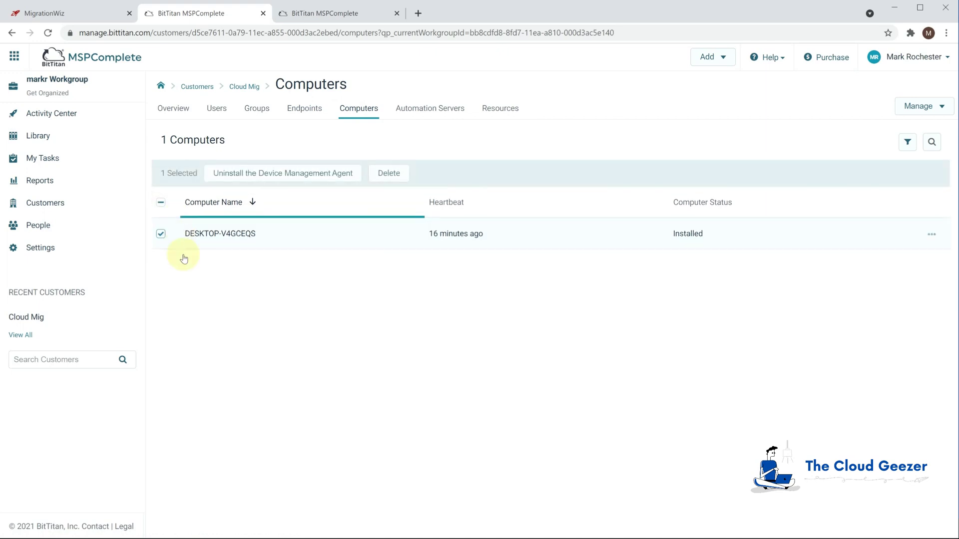
pyautogui.click(280, 175)
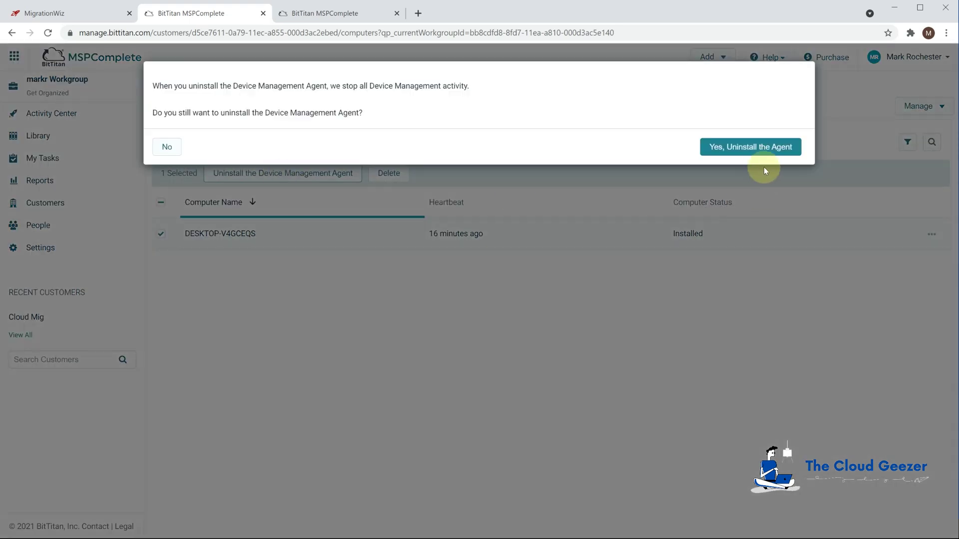
pyautogui.click(759, 149)
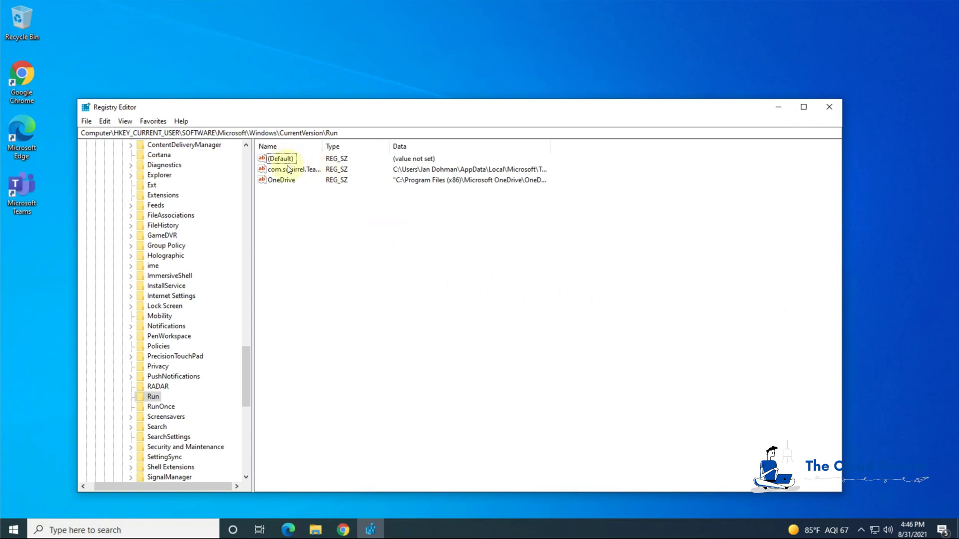
# Open Task Manager from the taskbar's context menu
pyautogui.rightClick(429, 532)
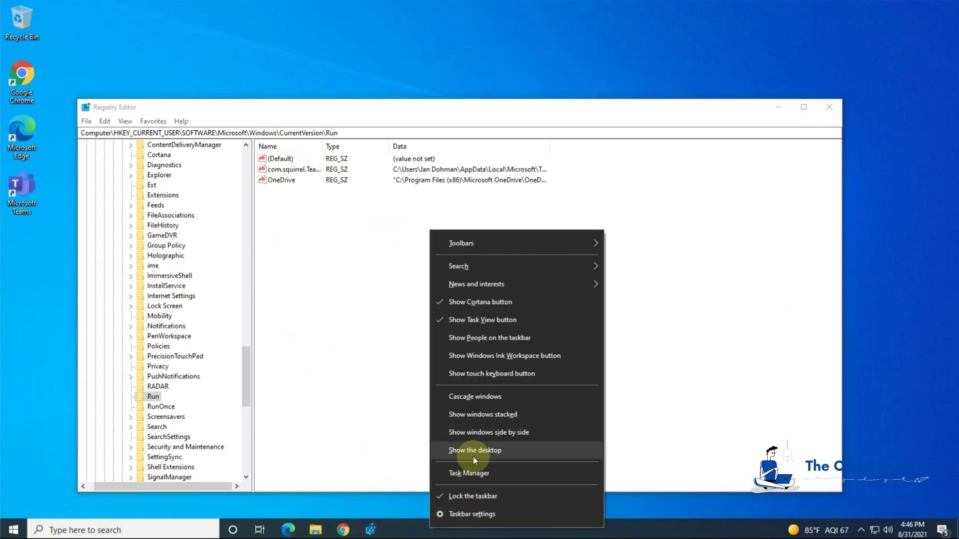
pyautogui.click(467, 471)
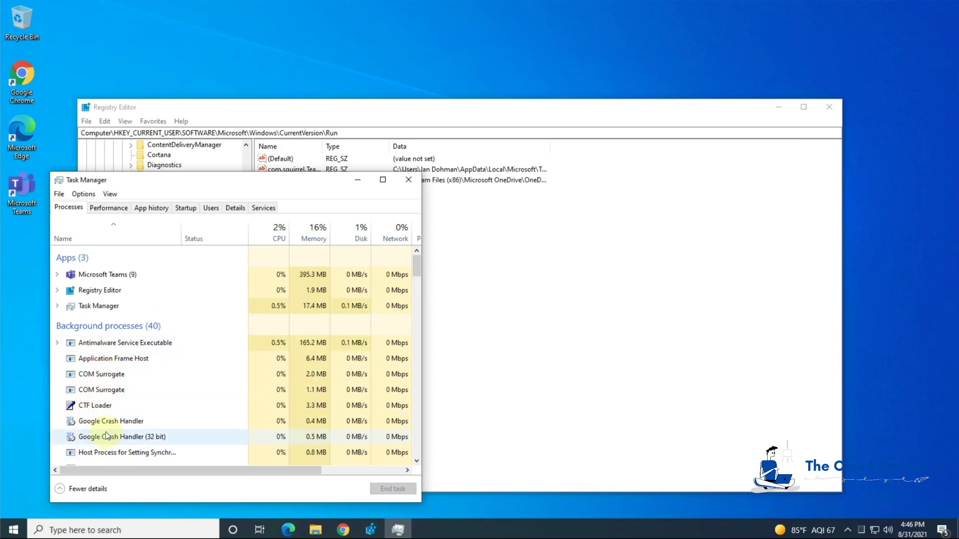
# Close Task Manager after reviewing the running processes
pyautogui.click(408, 180)
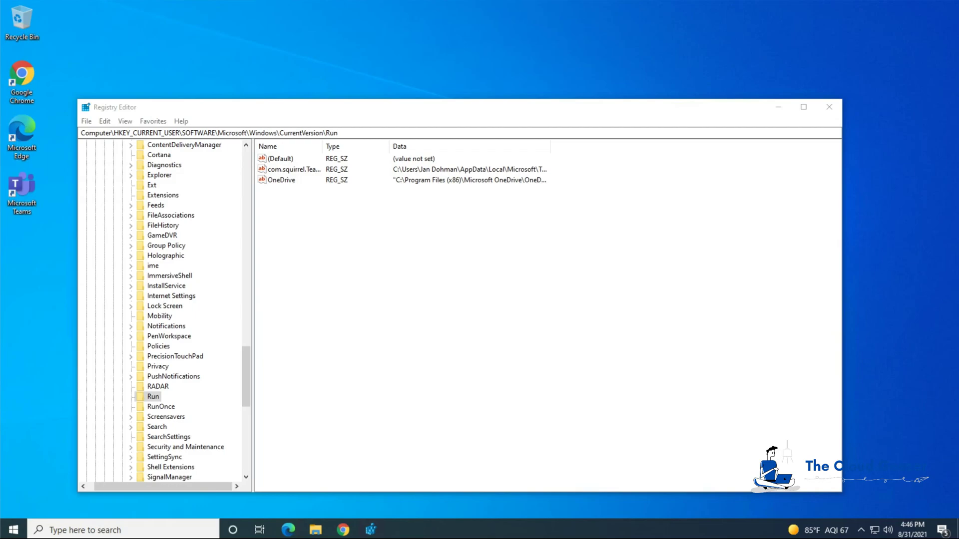
# Bring Chrome forward and reload MSPComplete's Cloud Mig Computers page
pyautogui.click(182, 529)
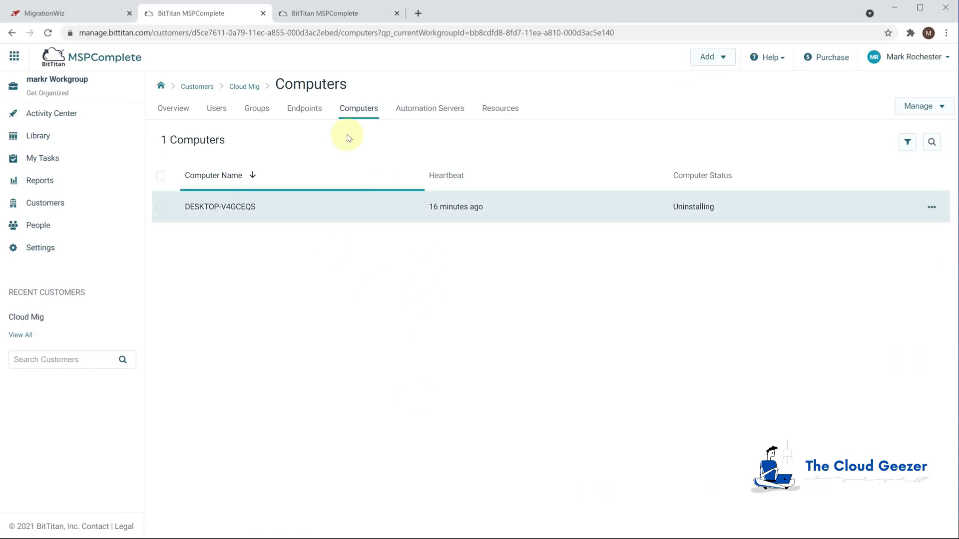
pyautogui.click(296, 34)
pyautogui.press('Return')
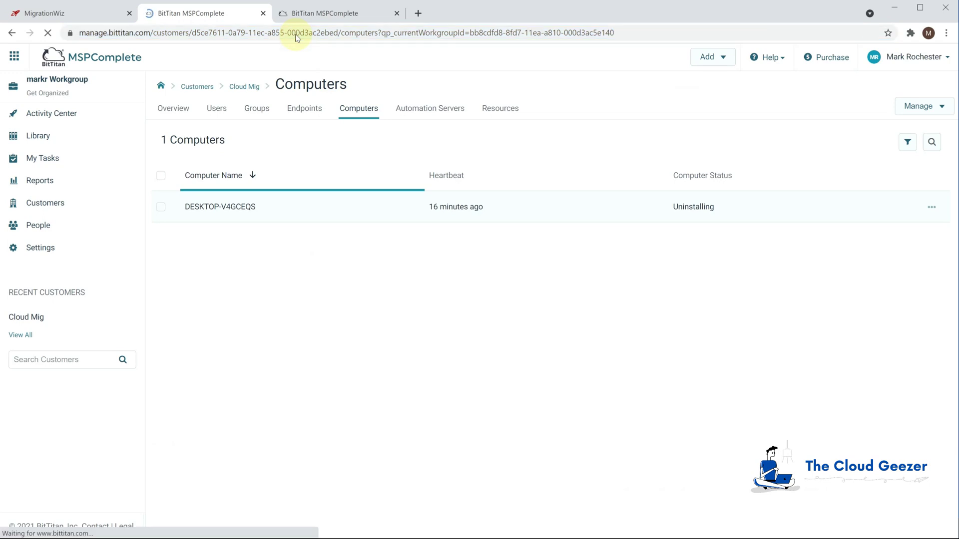